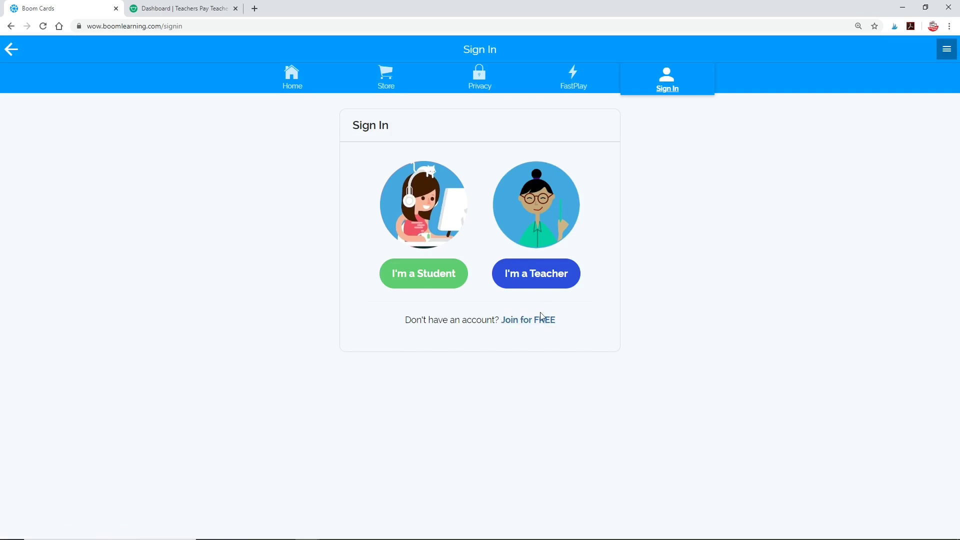
Step: Return to the Boom Cards home page and scroll through it before signing in as a teacher
click(12, 54)
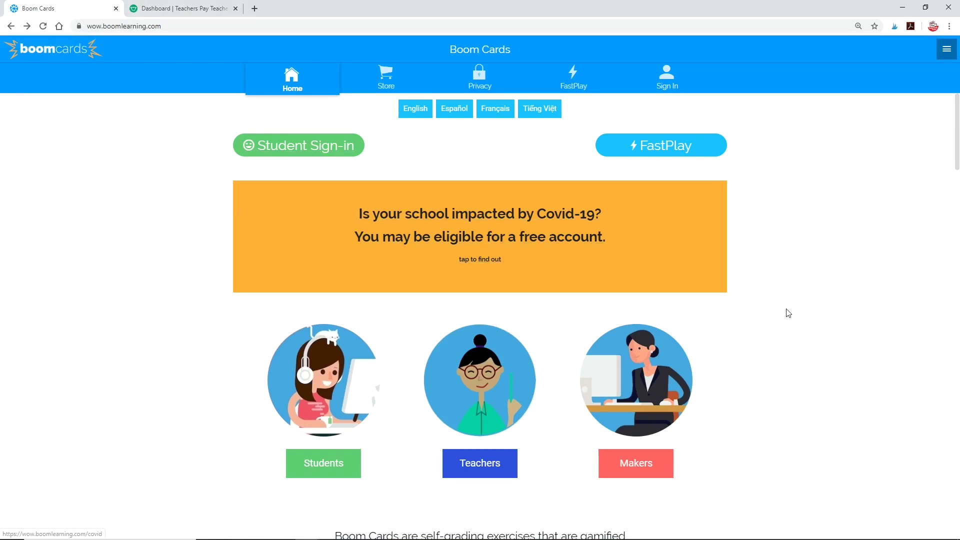
drag(957, 131, 956, 485)
scroll(880, 345, up, 8)
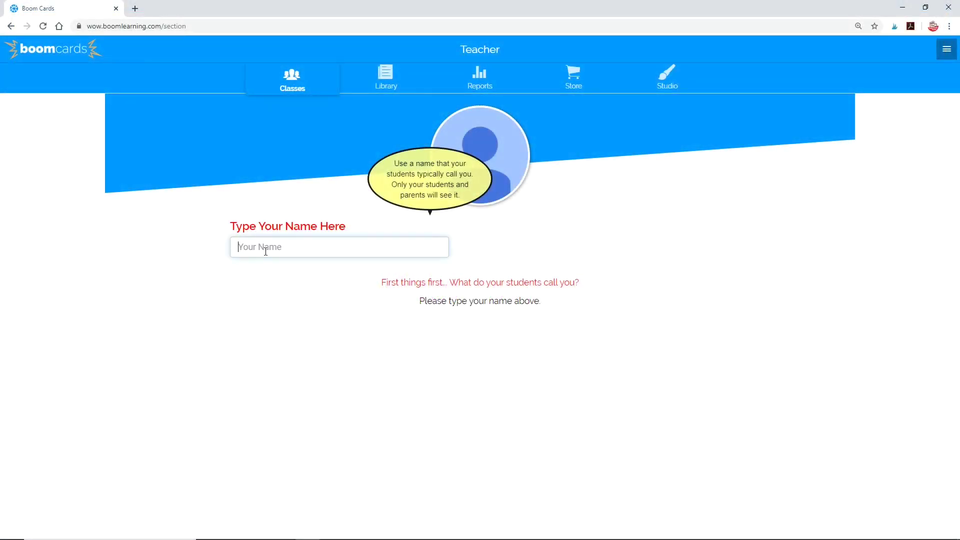
Step: Enter the teacher's display name and create a new classroom manually
text(Ms. Chloe)
key(Return)
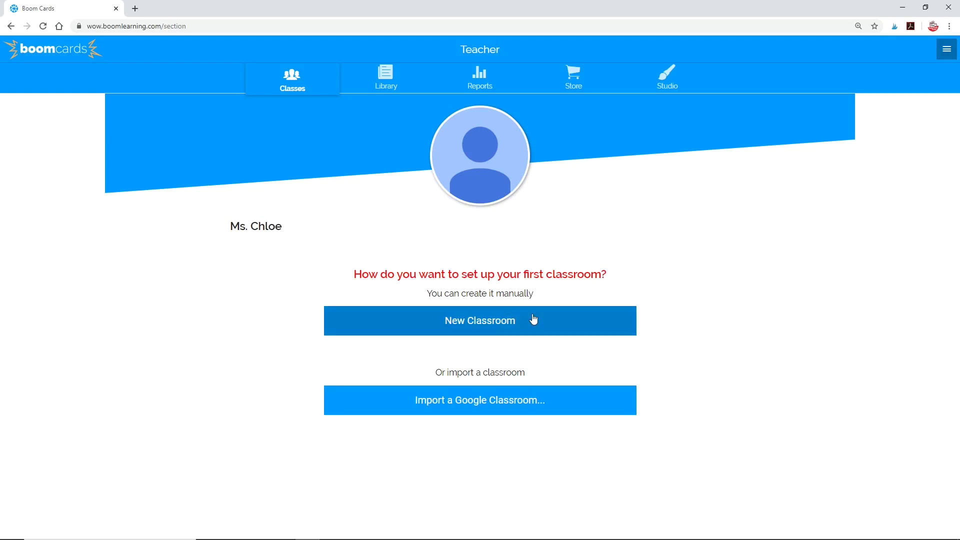
click(505, 324)
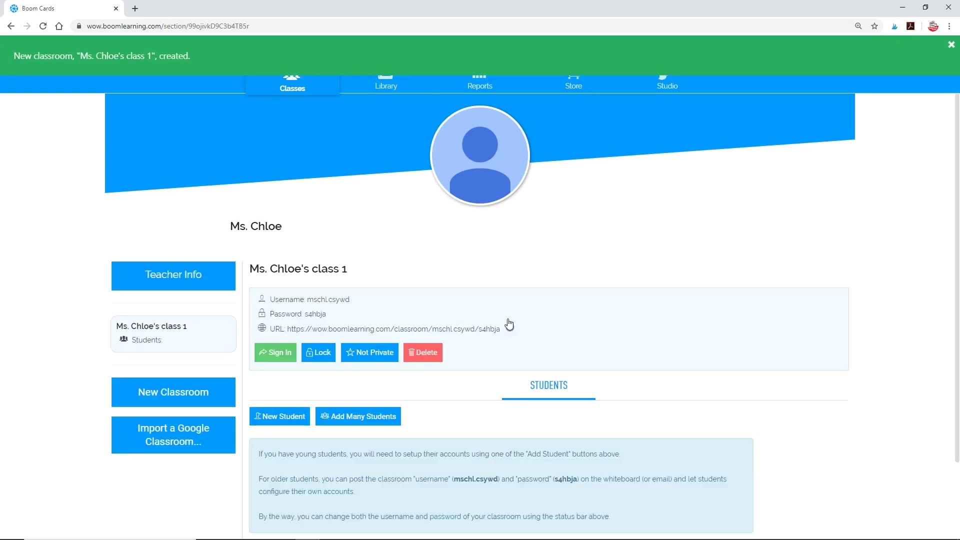
Step: Replace the classroom's username with a new login name and lock the classroom
scroll(414, 308, down, 1)
click(328, 249)
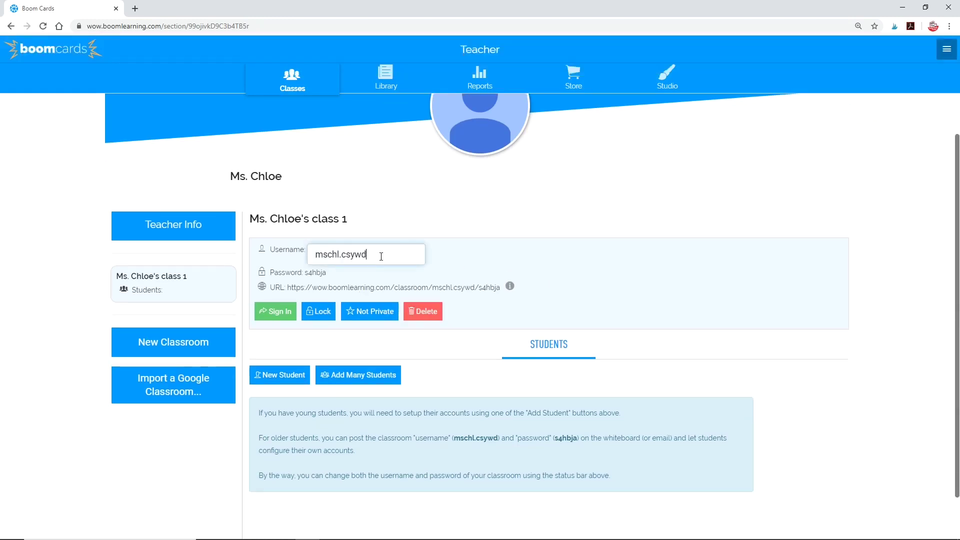
drag(415, 254, 336, 256)
text(oefish)
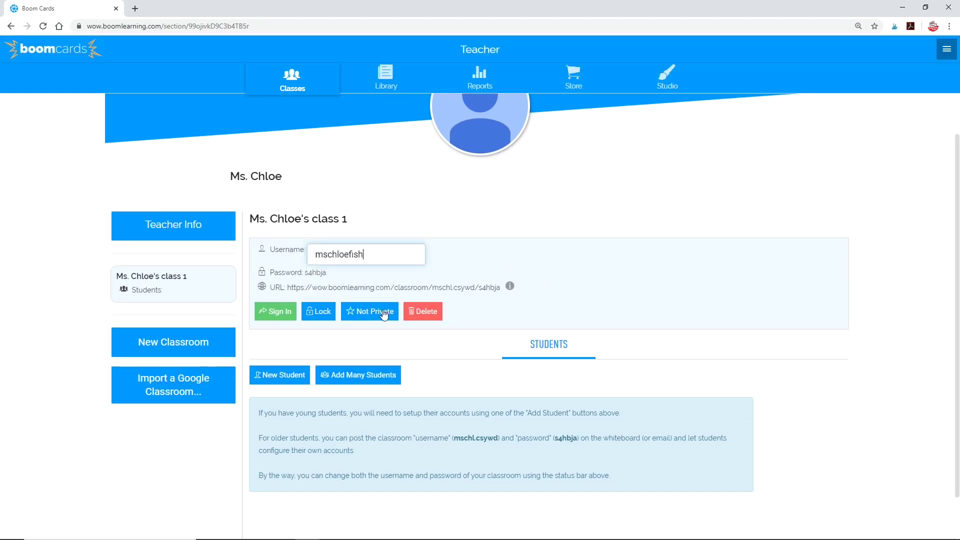
scroll(350, 300, down, 1)
click(318, 260)
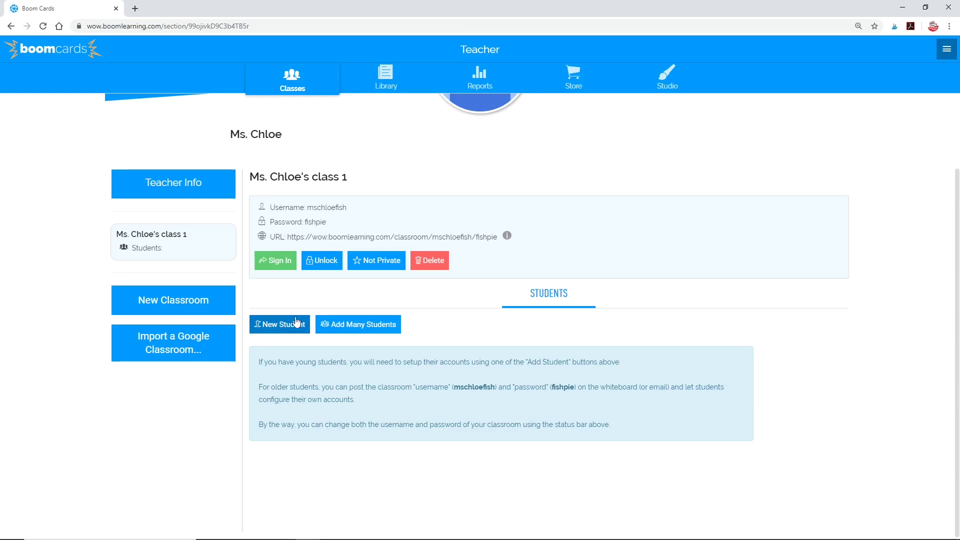
Step: Correct the teacher's e-mail address under Teacher Info and send the confirmation
click(384, 330)
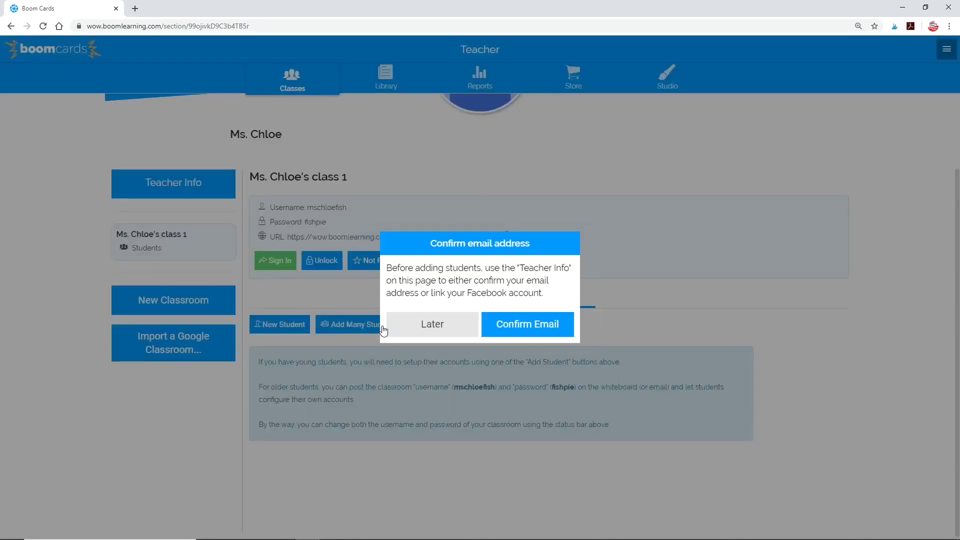
click(499, 326)
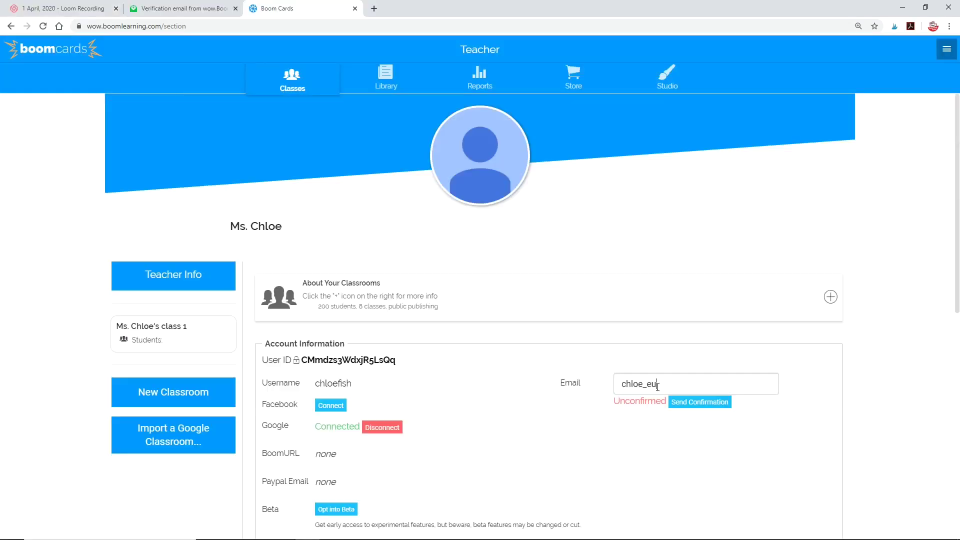
key(Return)
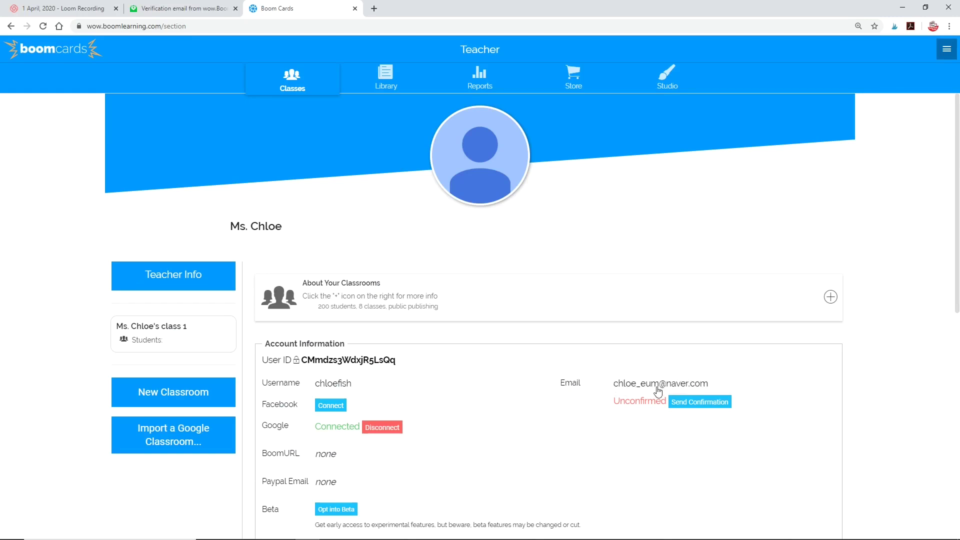
click(700, 402)
click(529, 313)
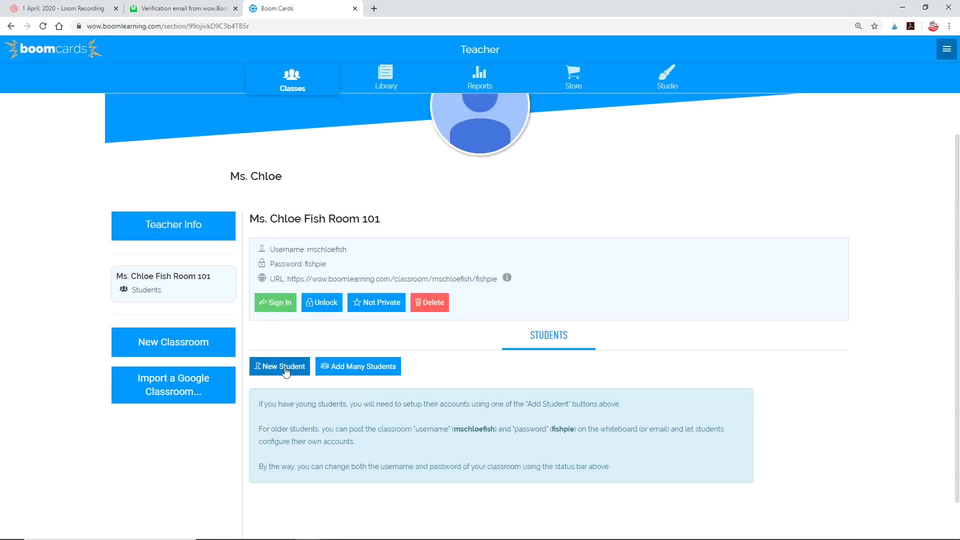
Step: Paste the student nickname list into Add Students by List, adding one more name
click(357, 368)
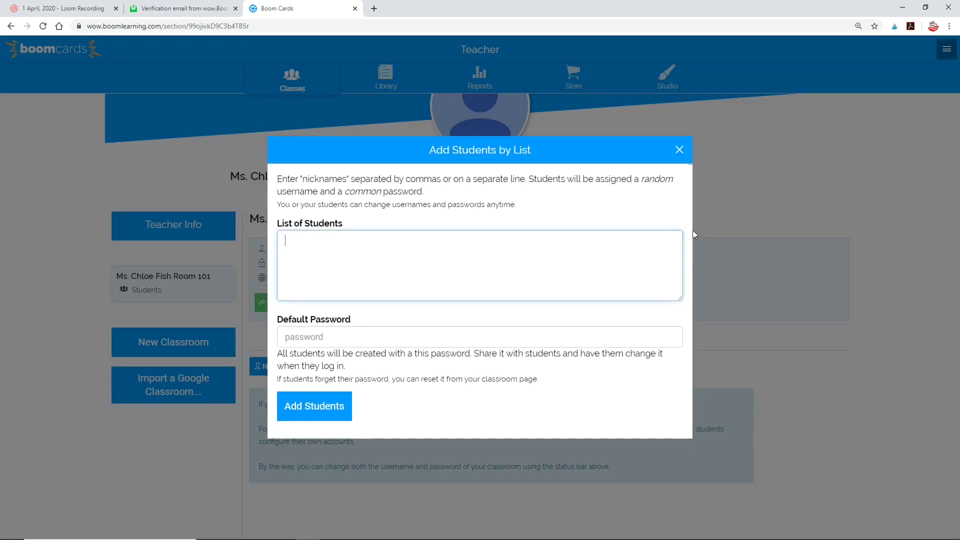
text(Jon, Alison, Tina, Ayana, Jose, Leah, Hasan,)
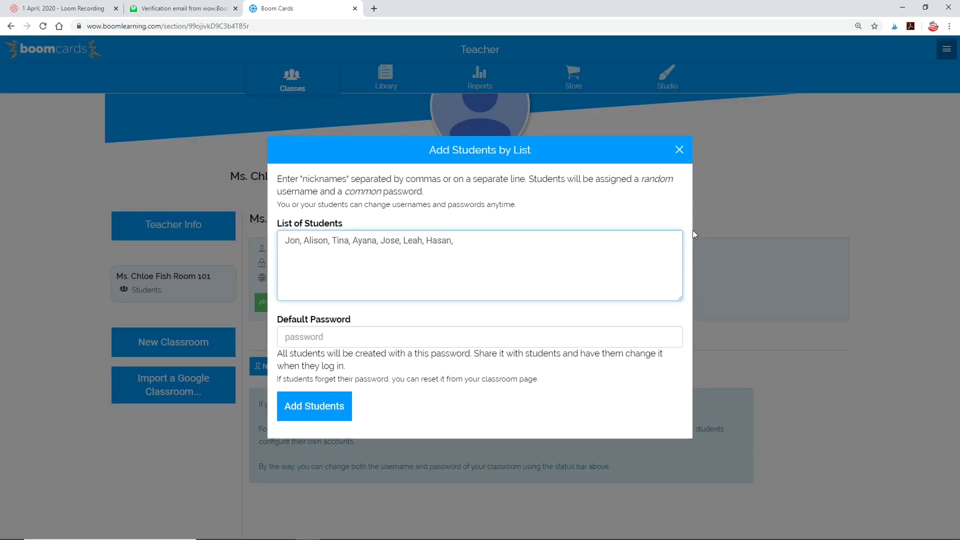
text(Mina)
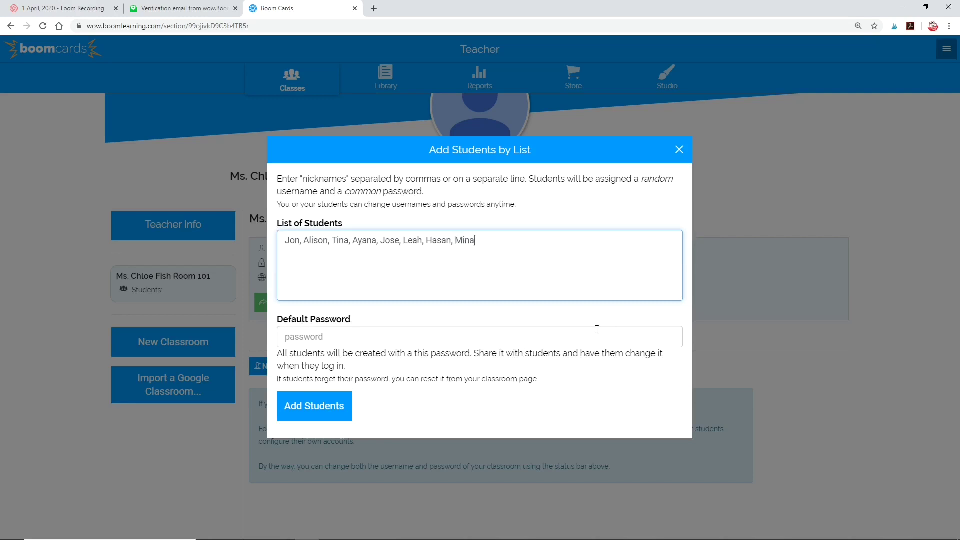
click(322, 337)
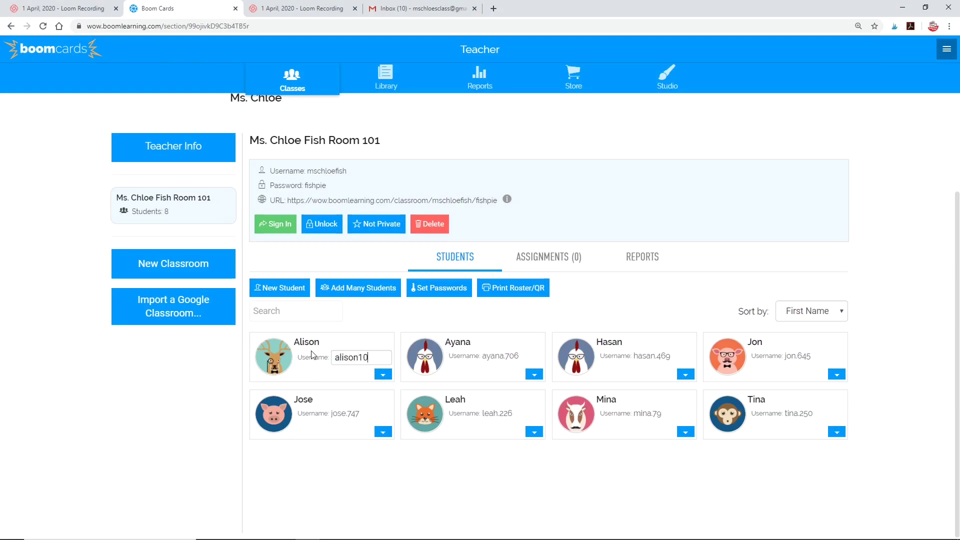
Step: Rename the first three students' usernames to their first name plus 101
text(1)
click(473, 356)
text(ay)
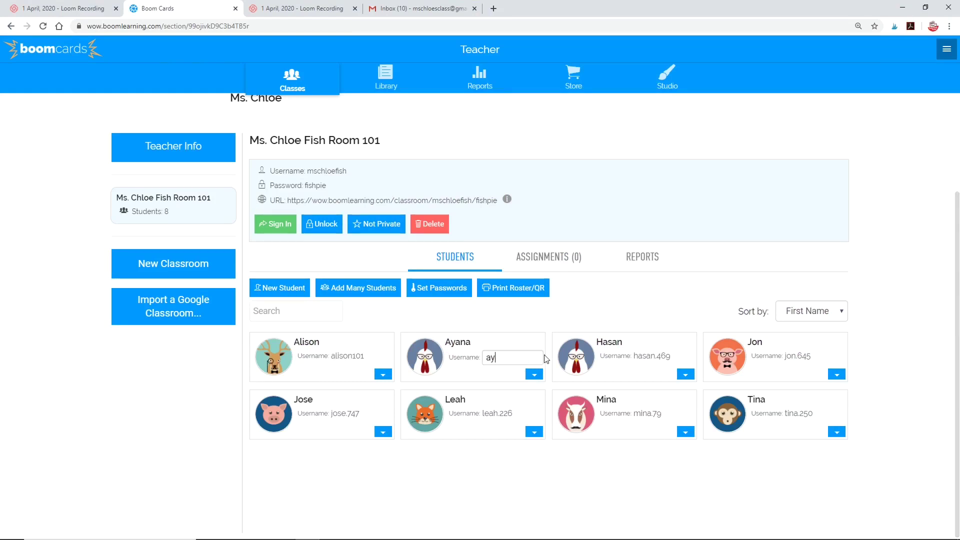
text(ana101)
click(653, 356)
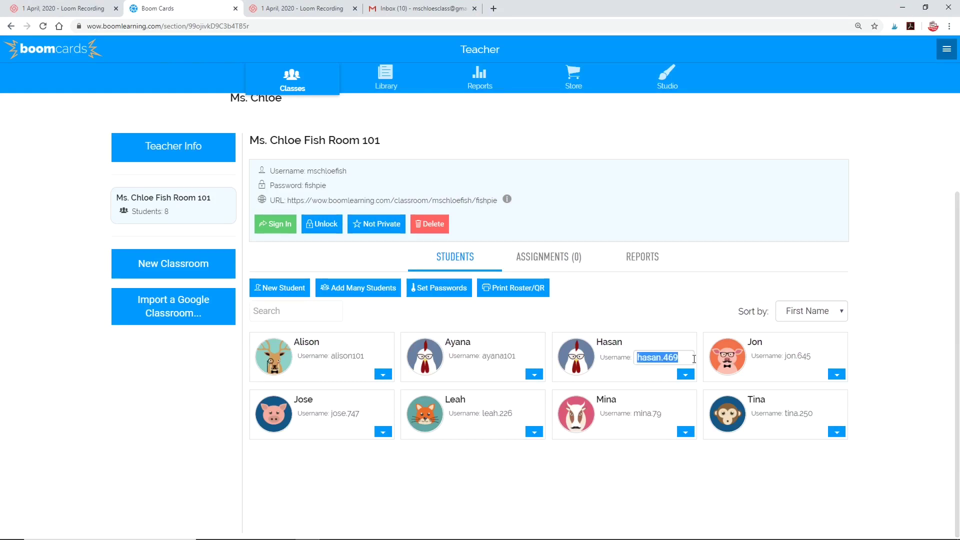
text(hasan101)
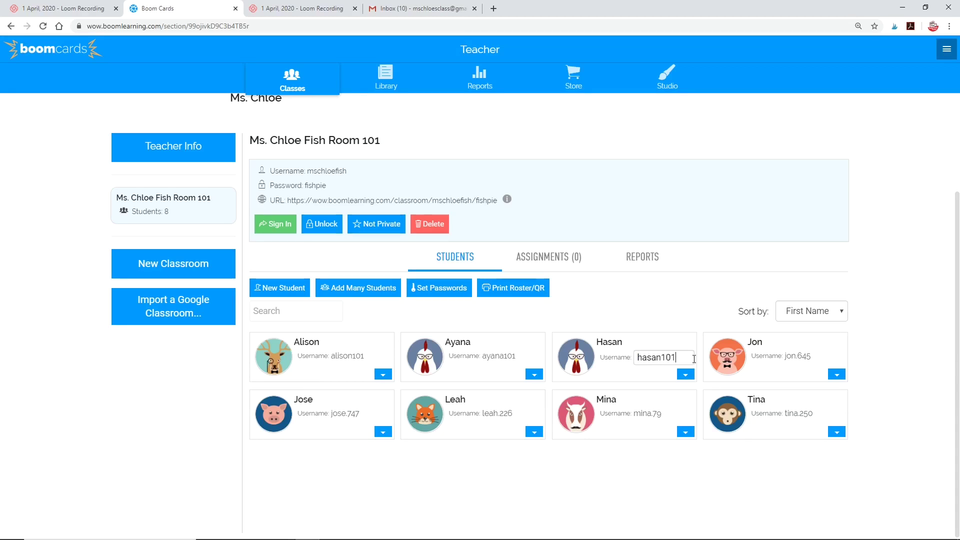
key(Return)
Step: Set a new password for the first student and begin a new password for the second
click(382, 374)
click(358, 409)
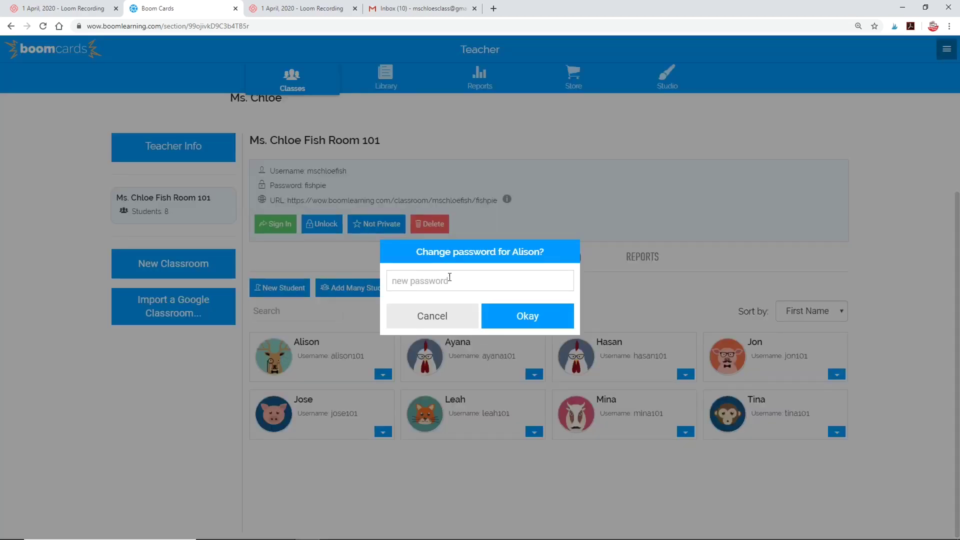
click(528, 316)
click(500, 357)
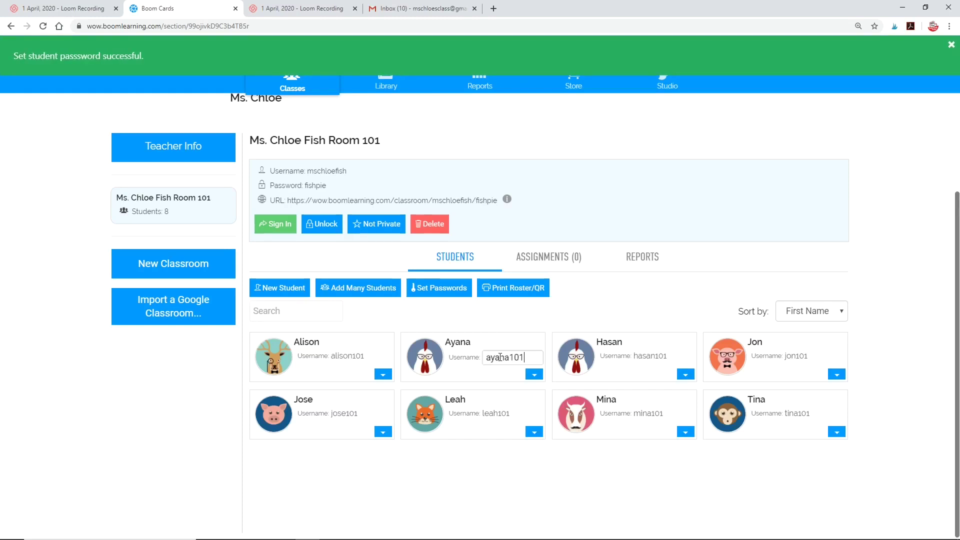
click(534, 374)
click(525, 406)
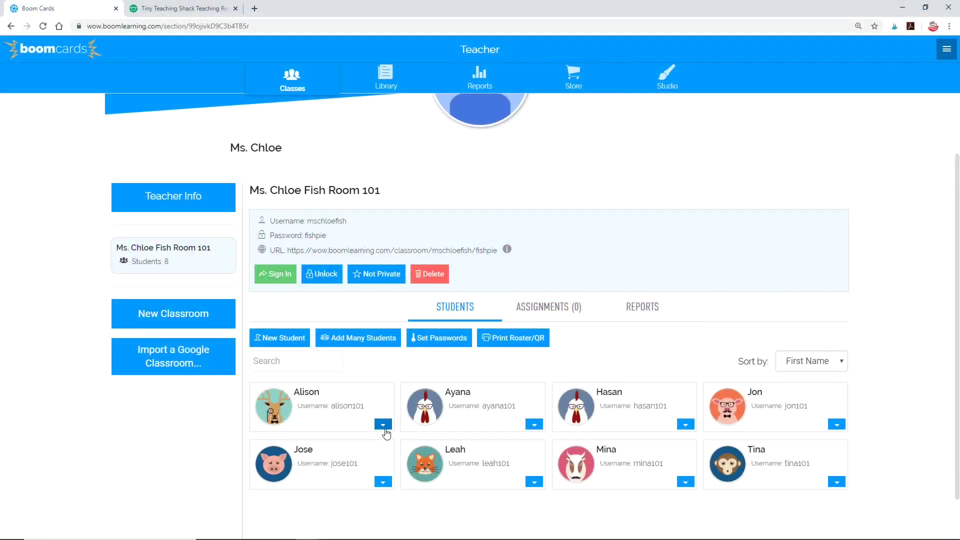
Step: Confirm the first student has no assigned decks, then show the store's free decks from the Library
click(383, 425)
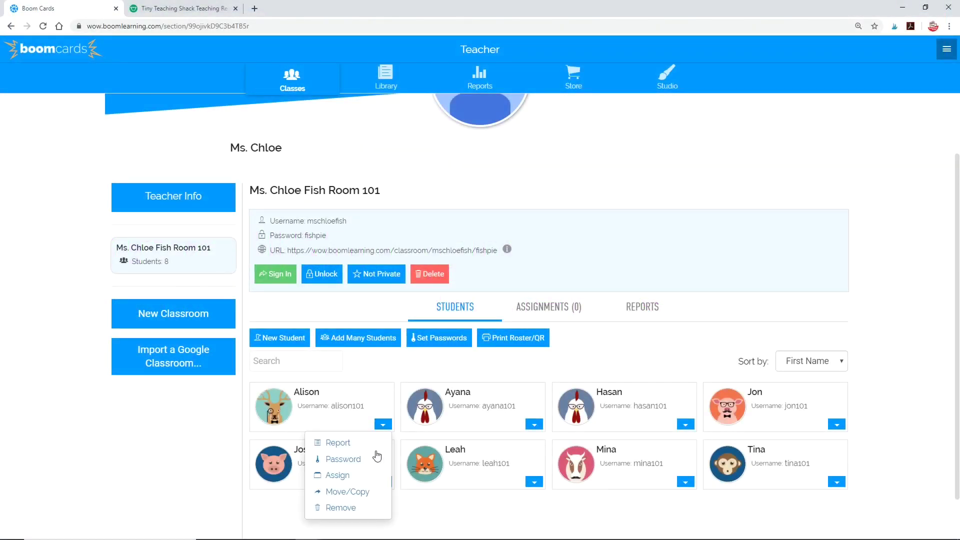
click(344, 482)
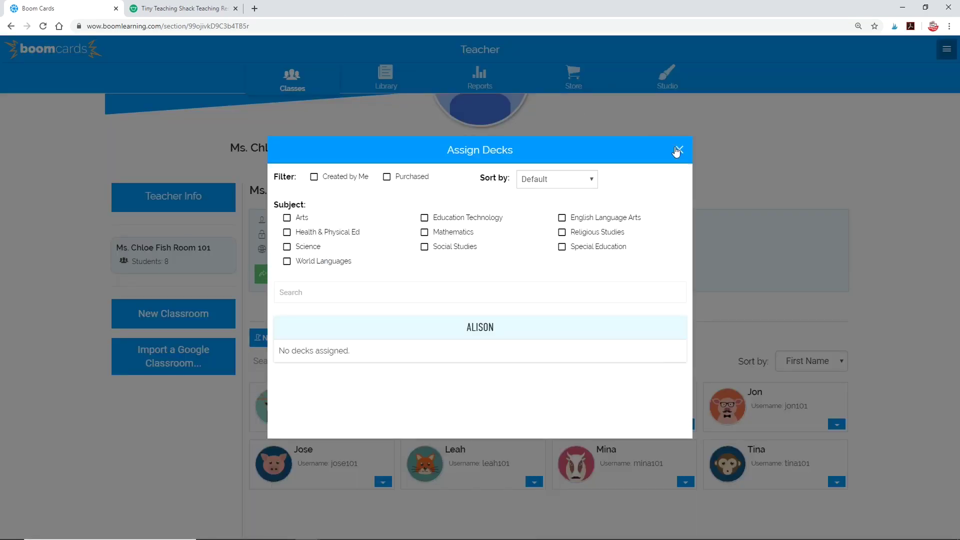
click(677, 150)
click(382, 84)
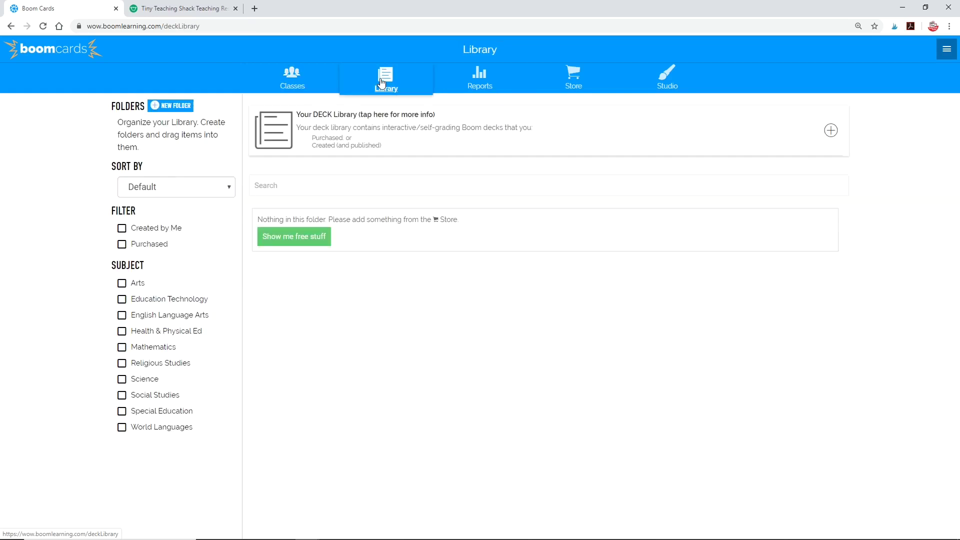
click(300, 241)
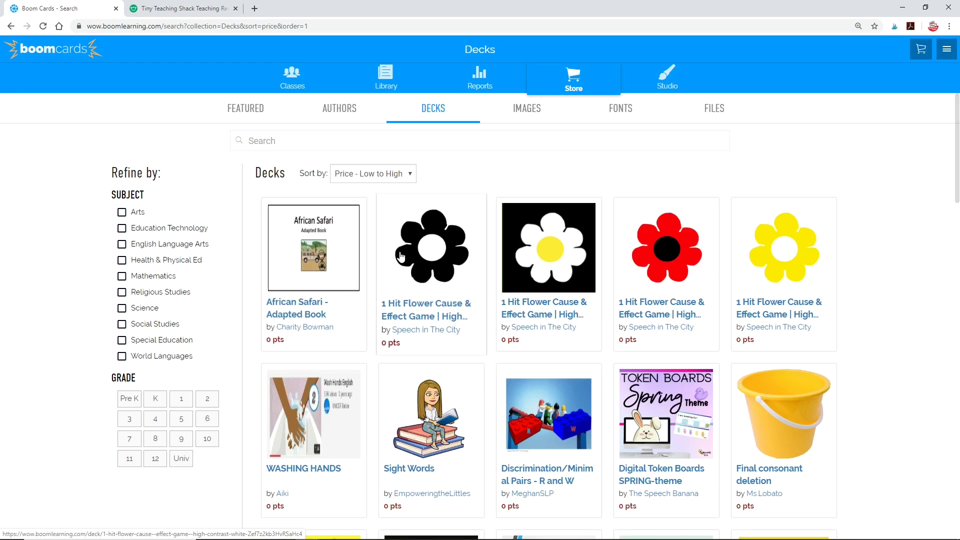
Step: Load more free store decks with See More, then switch to the Tiny Teaching Shack tab
scroll(402, 265, down, 4)
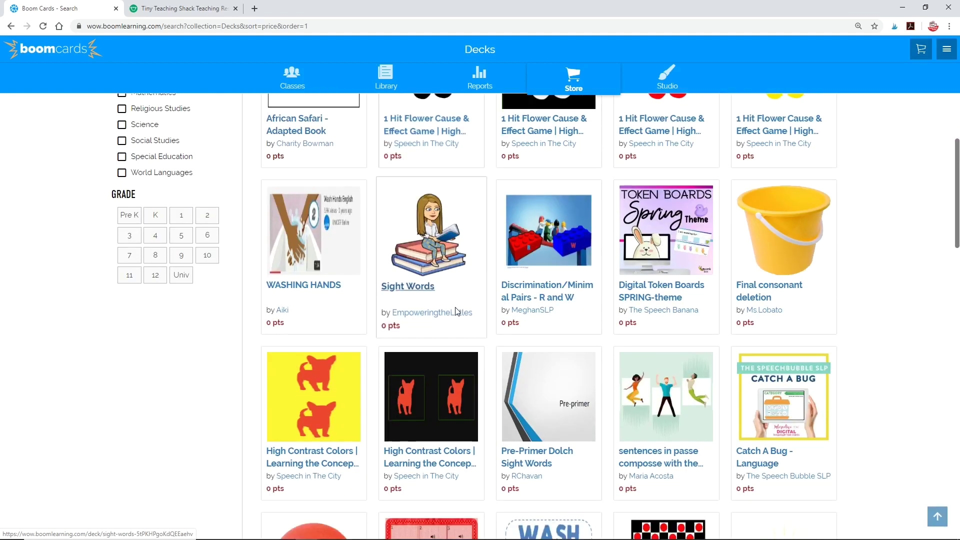
scroll(456, 312, down, 8)
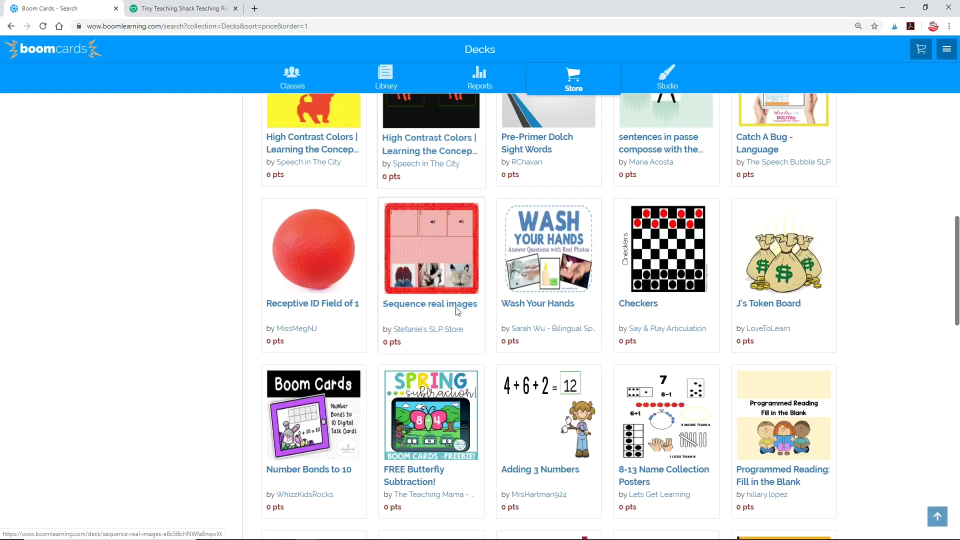
scroll(456, 311, down, 5)
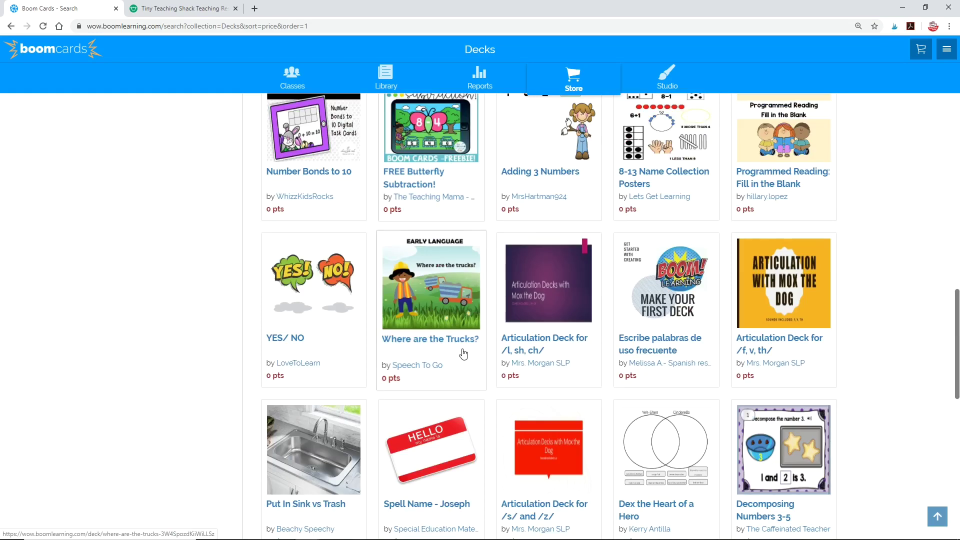
scroll(571, 439, down, 11)
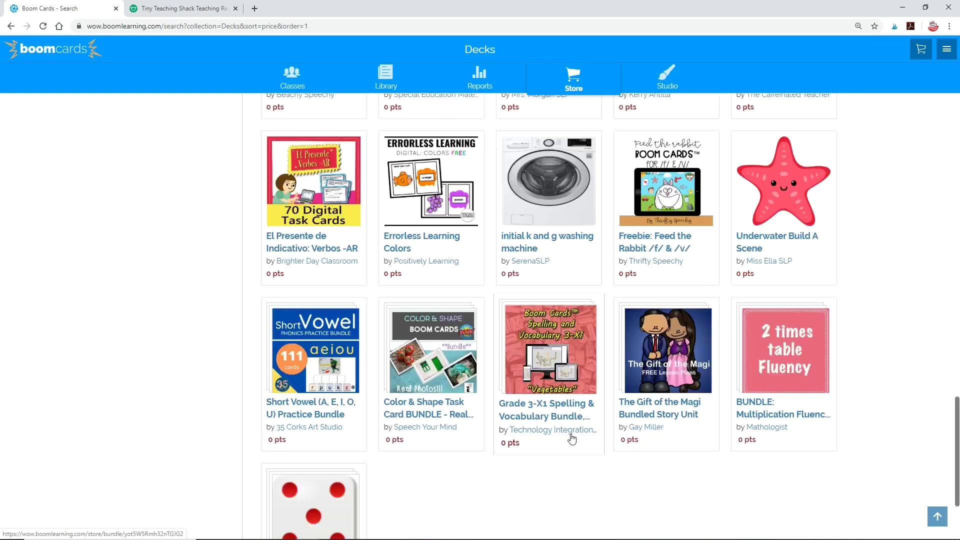
click(540, 526)
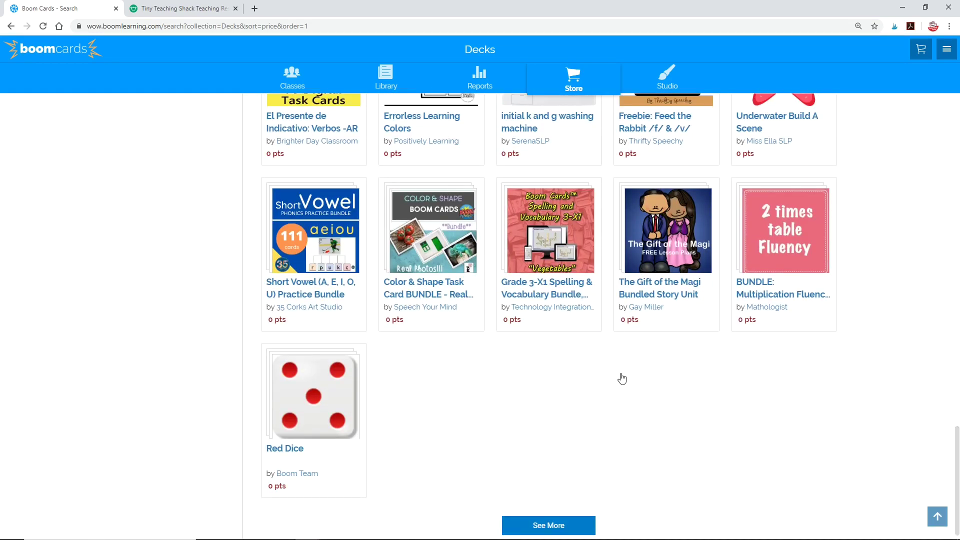
scroll(620, 382, down, 3)
scroll(620, 385, down, 2)
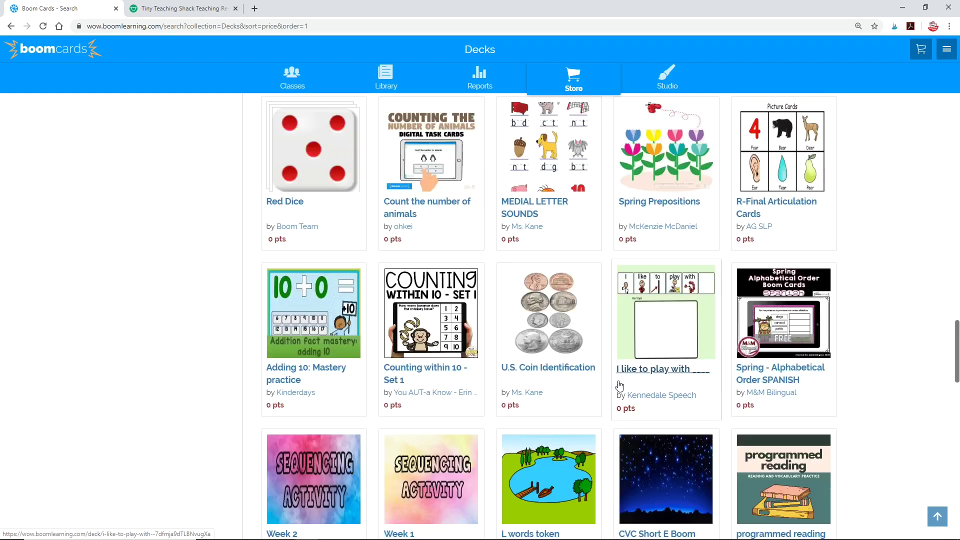
click(169, 6)
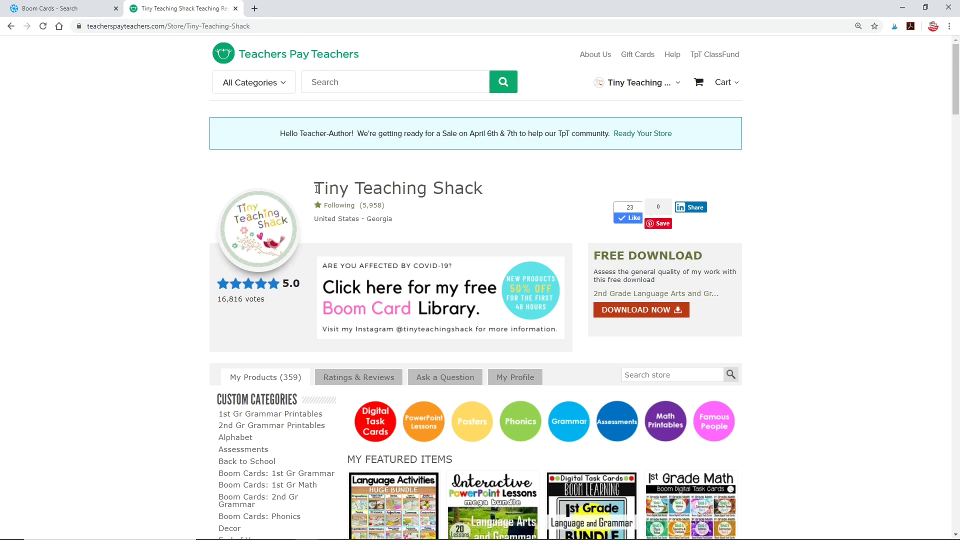
drag(317, 189, 506, 190)
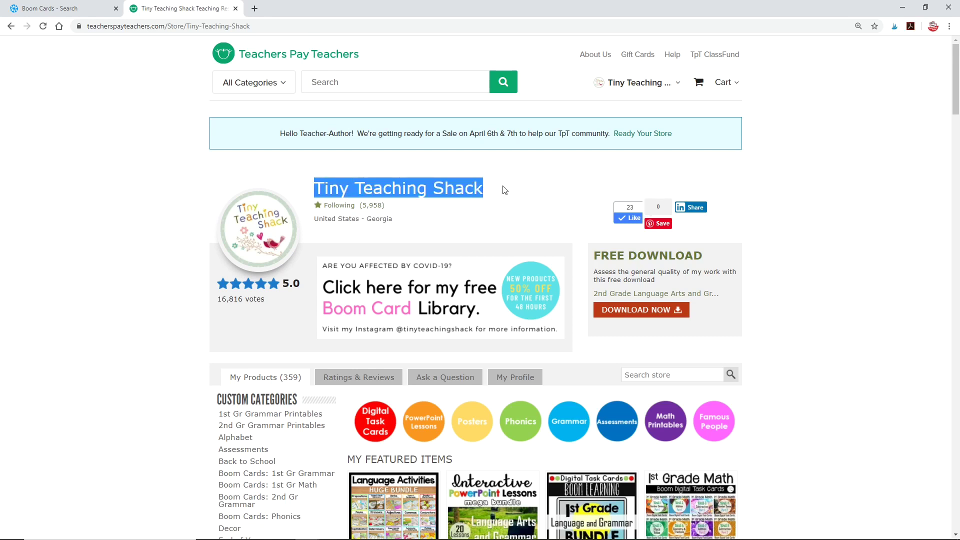
click(541, 247)
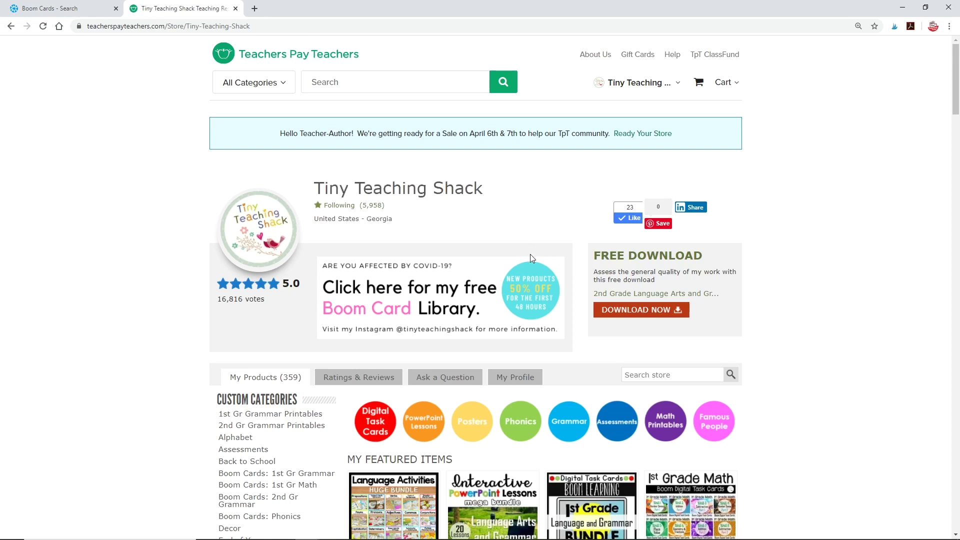
mouse_move(346, 321)
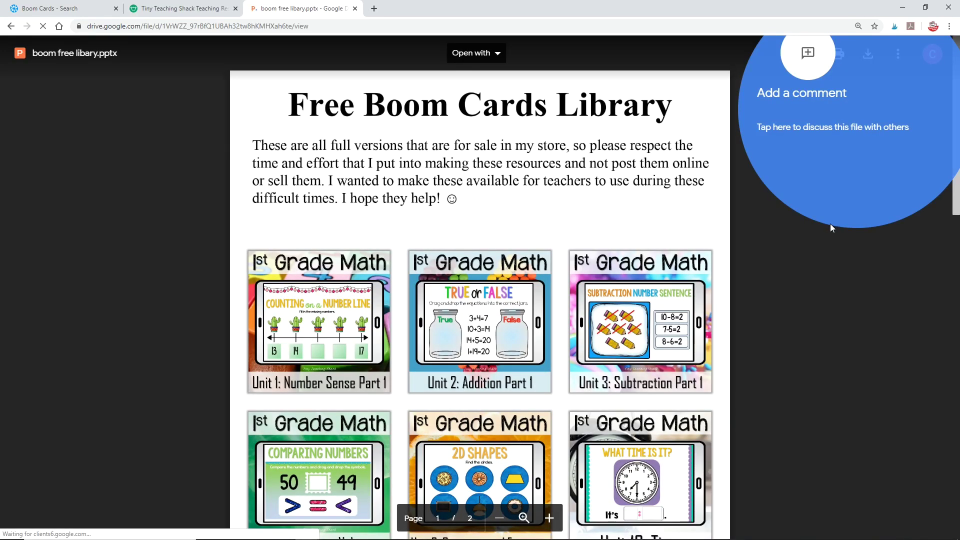
Step: Dismiss the comment tip and scroll through both pages of the Free Boom Cards Library preview
click(821, 242)
scroll(517, 274, down, 1)
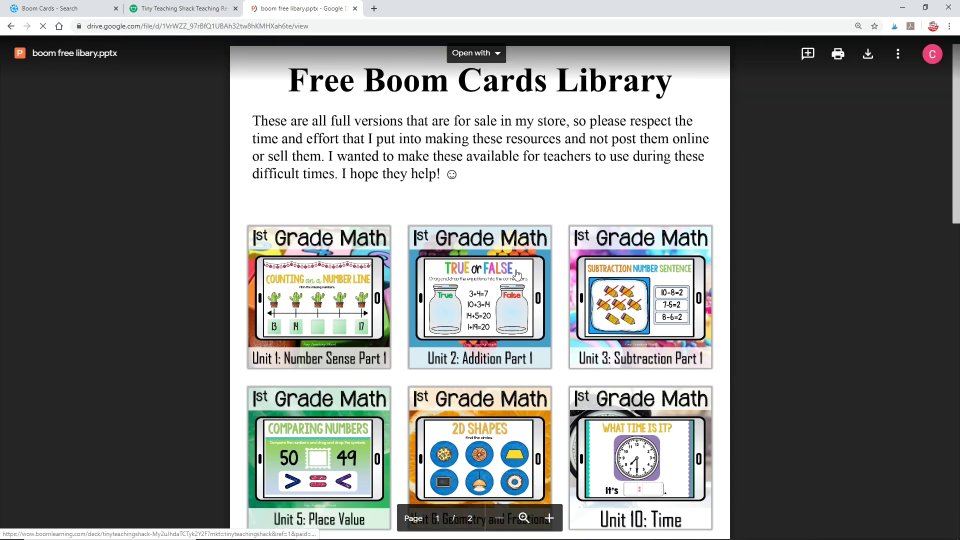
scroll(518, 273, down, 10)
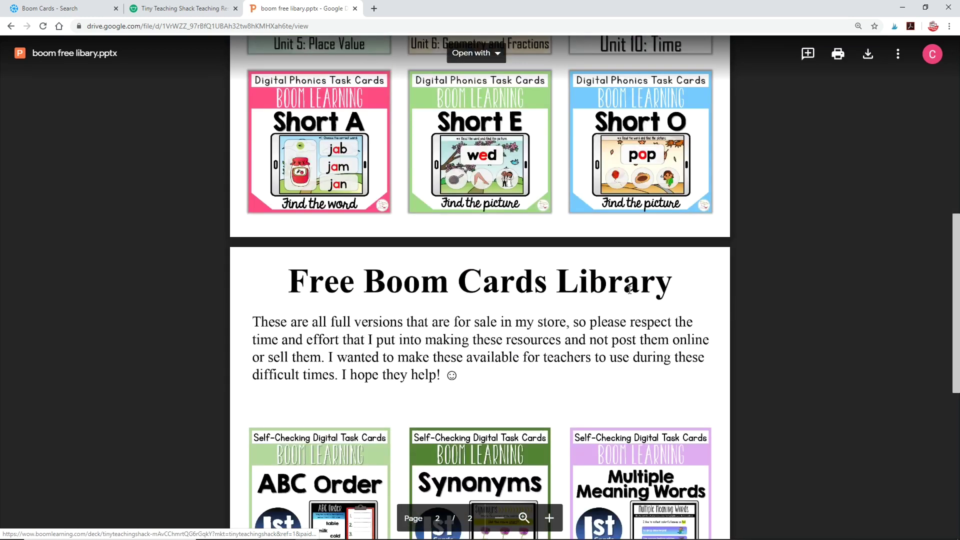
scroll(630, 293, down, 4)
scroll(630, 295, down, 4)
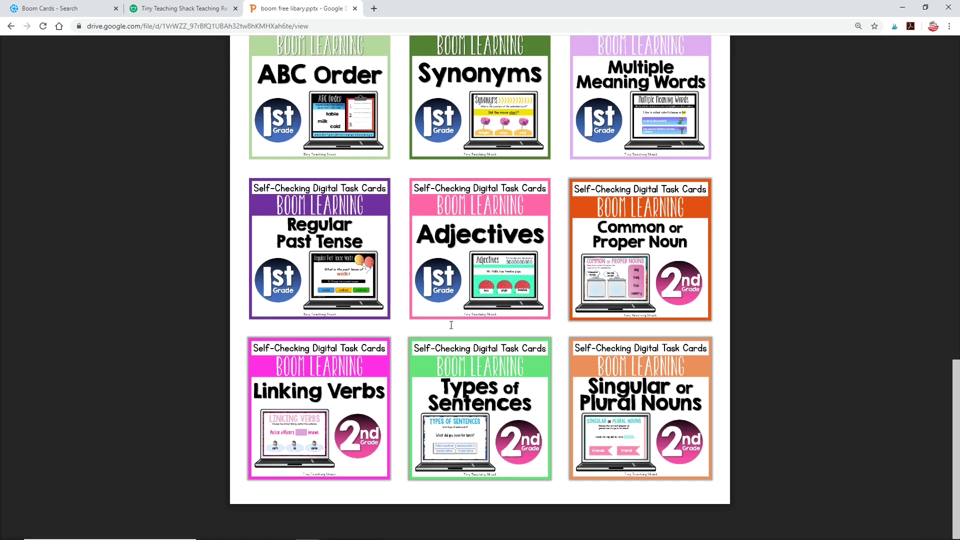
scroll(500, 350, up, 10)
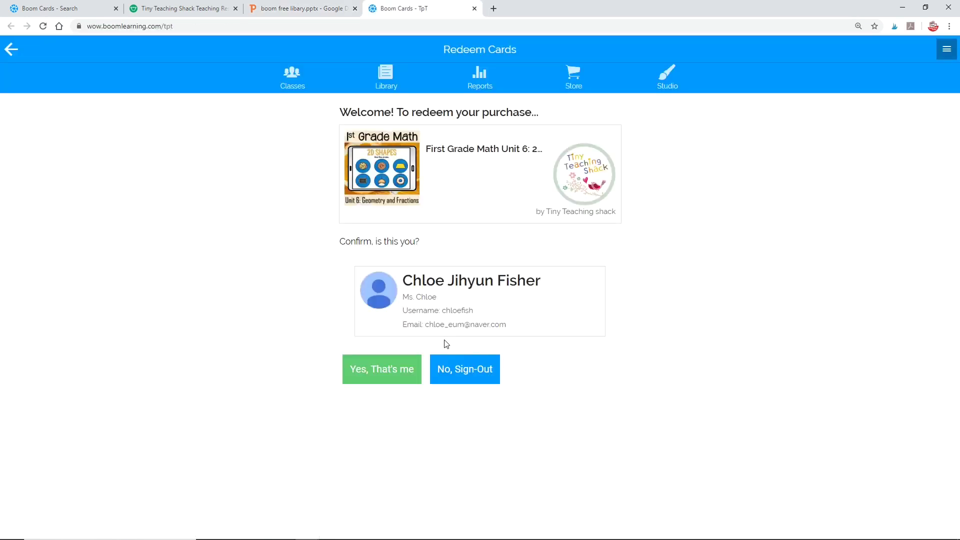
Step: Confirm the account and redeem First Grade Math Unit 6: 2D Shapes, then CVC Short A
click(391, 370)
click(392, 369)
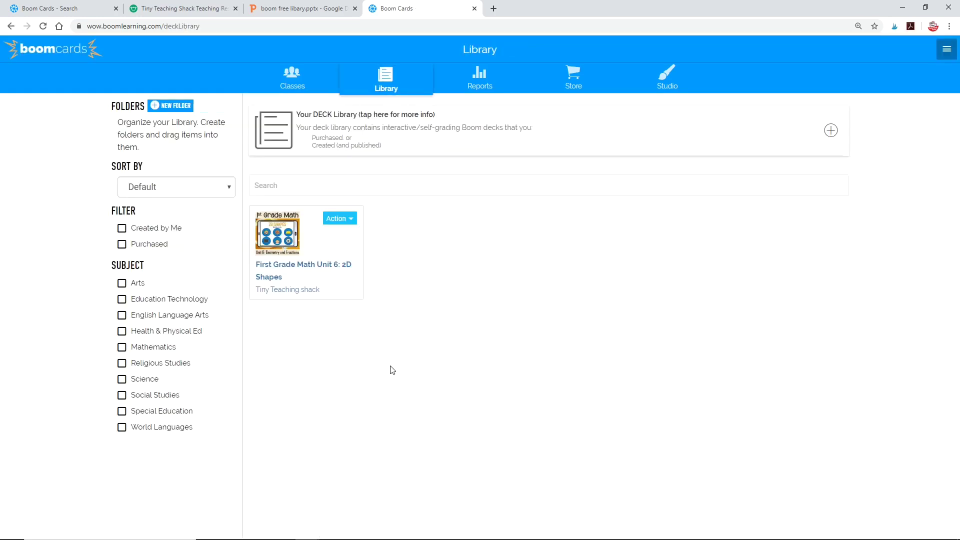
key(ctrl+shift+Tab)
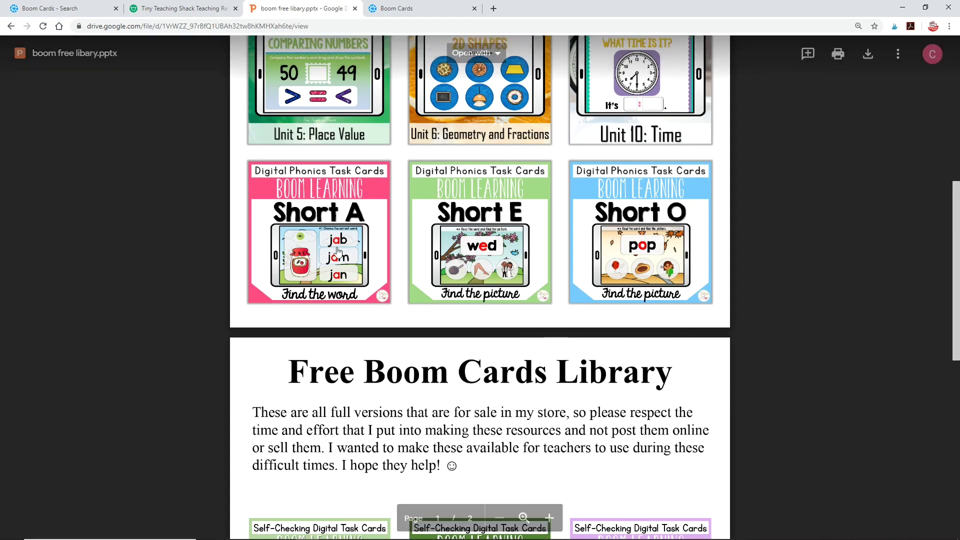
click(334, 258)
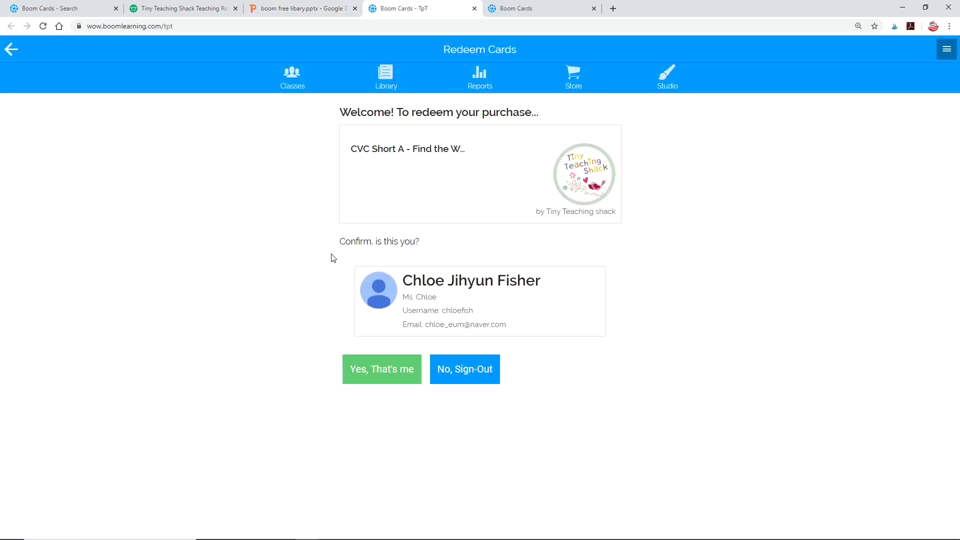
click(382, 375)
click(382, 375)
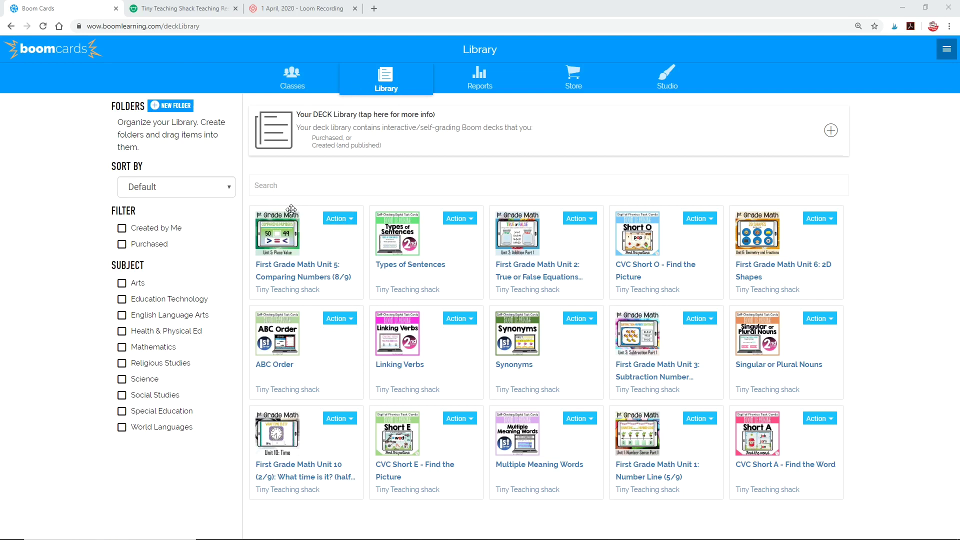
Step: Create a Phonics folder, then file Unit 5 into 1st Grade Math and Types of Sentences into a folder
click(170, 109)
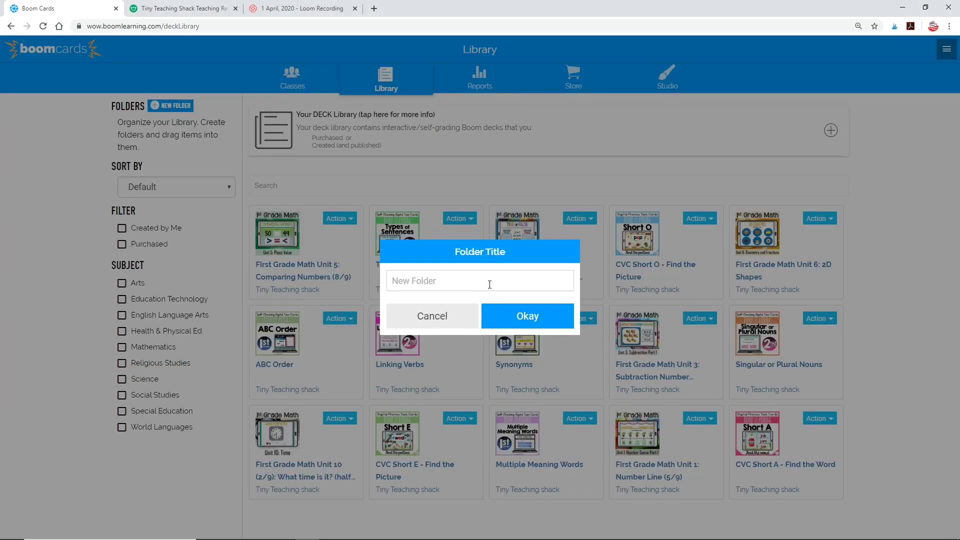
text(Phonics)
key(Return)
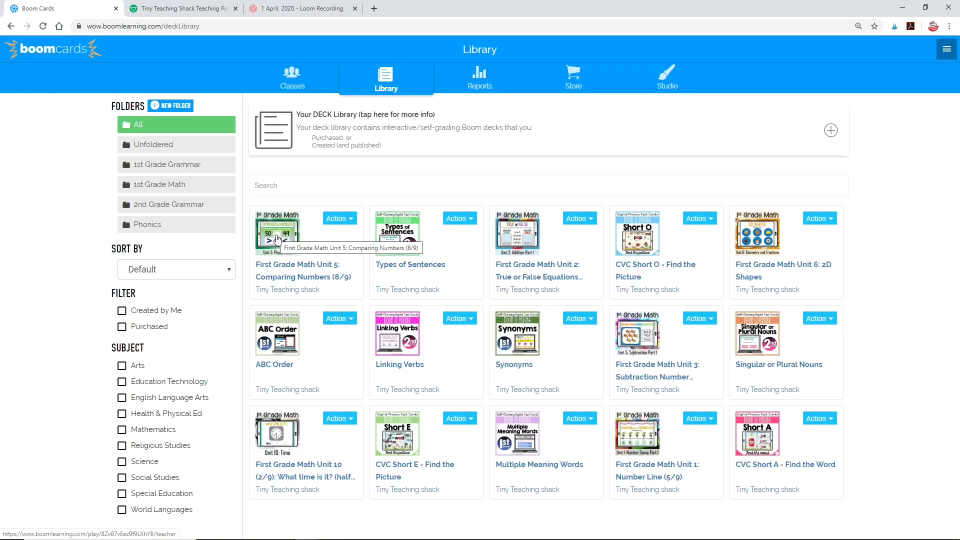
drag(278, 240, 187, 184)
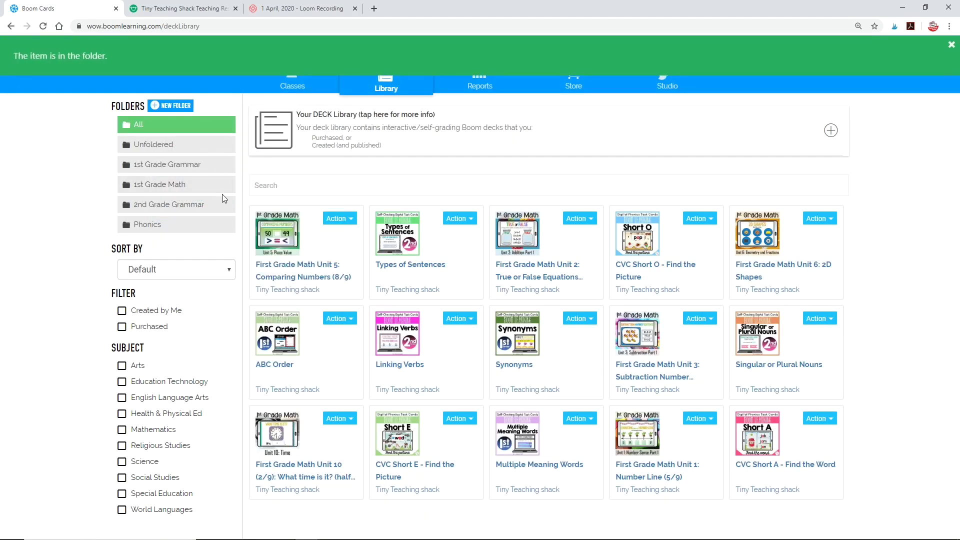
drag(395, 239, 151, 203)
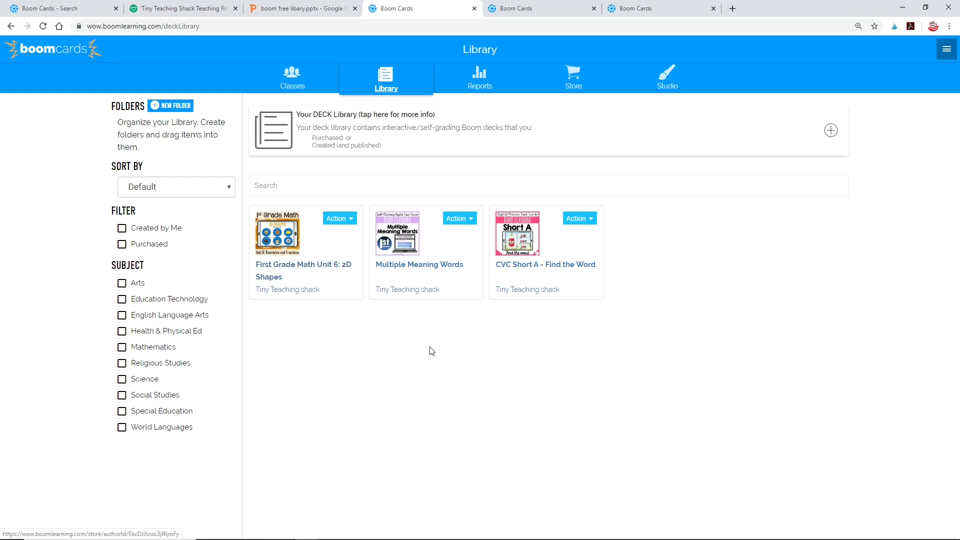
Step: Assign the 2D Shapes deck to Room 101 via its Action menu, then open Classes
click(340, 218)
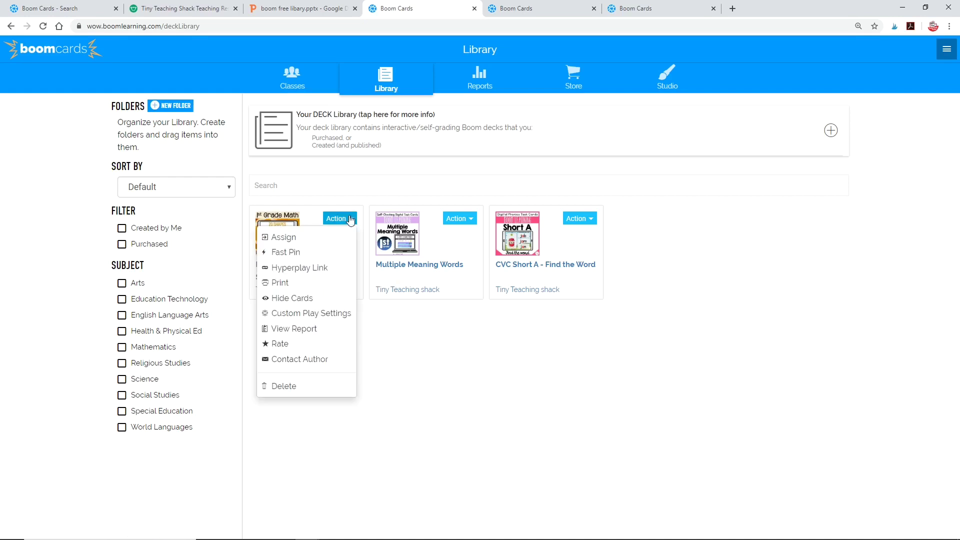
click(282, 238)
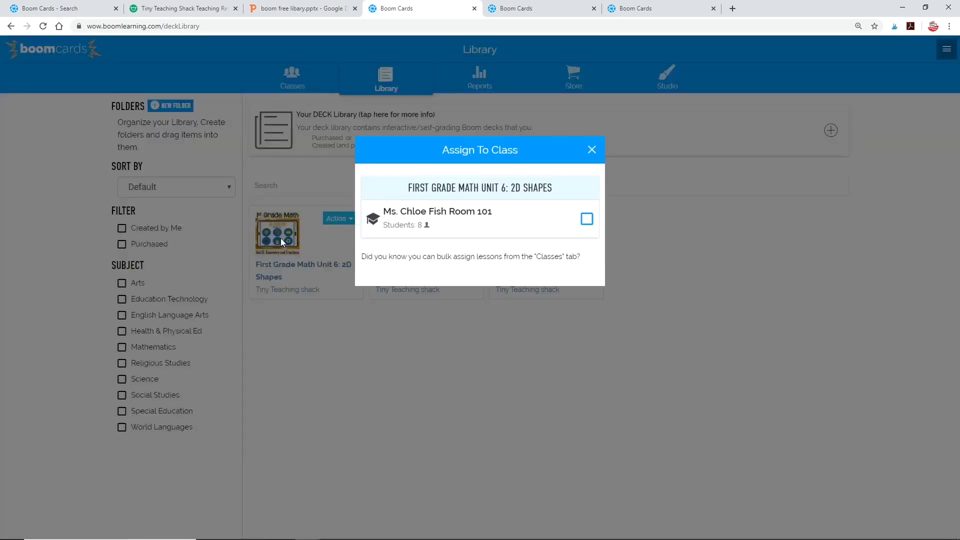
click(586, 220)
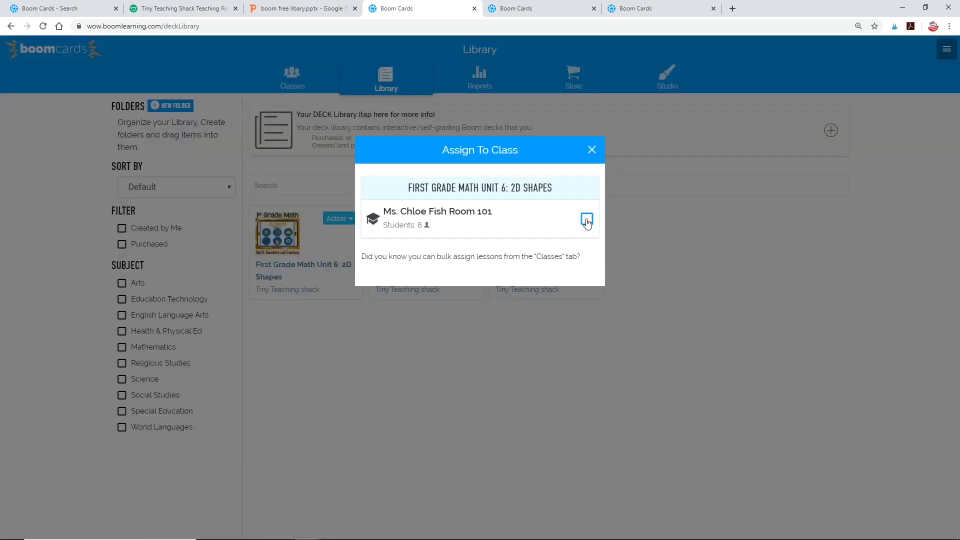
click(591, 150)
click(292, 80)
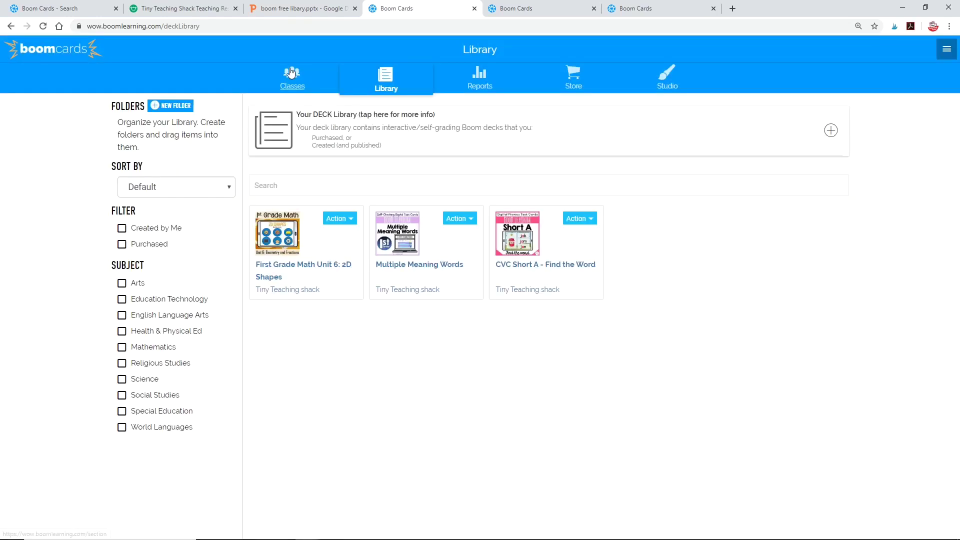
Step: Open the Room 101 roster and assign Multiple Meaning Words to the first student
click(159, 344)
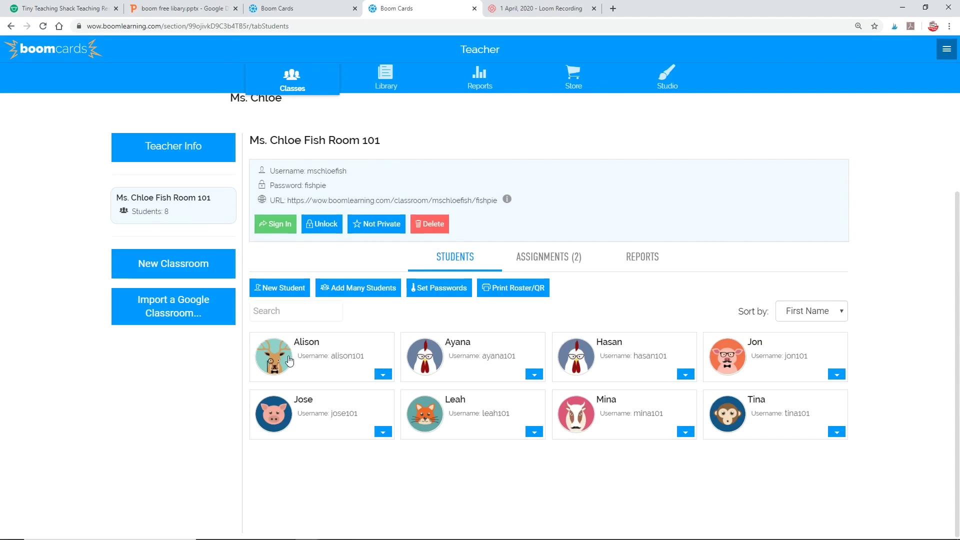
click(382, 375)
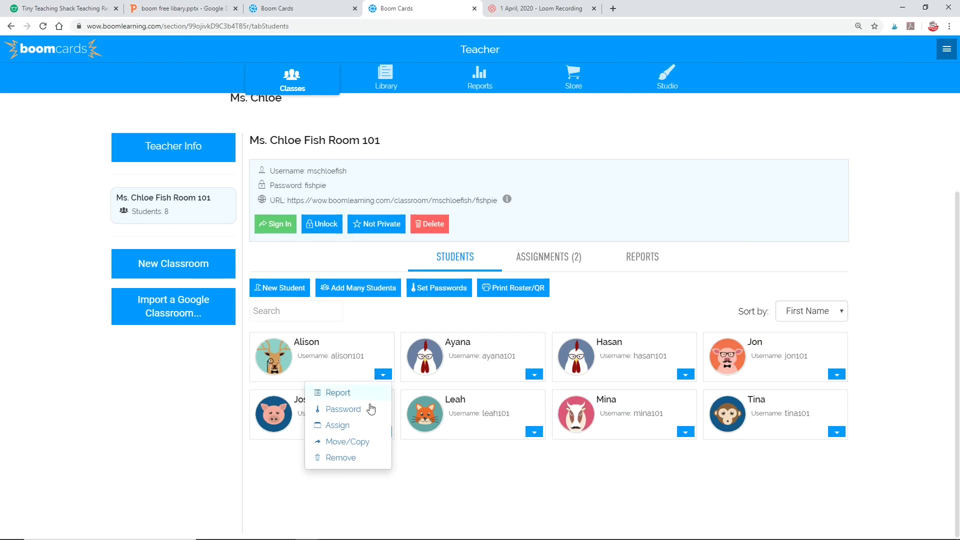
click(344, 431)
scroll(345, 433, down, 3)
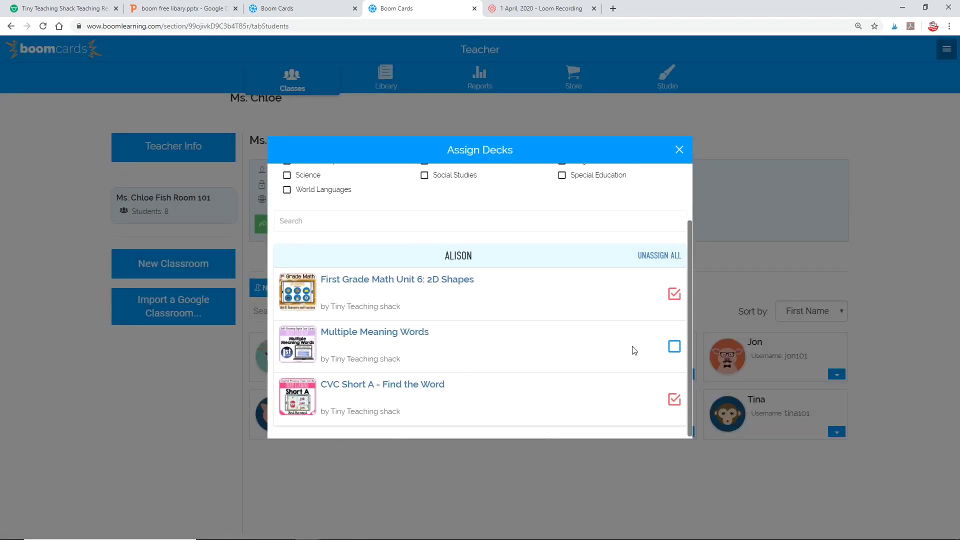
click(676, 347)
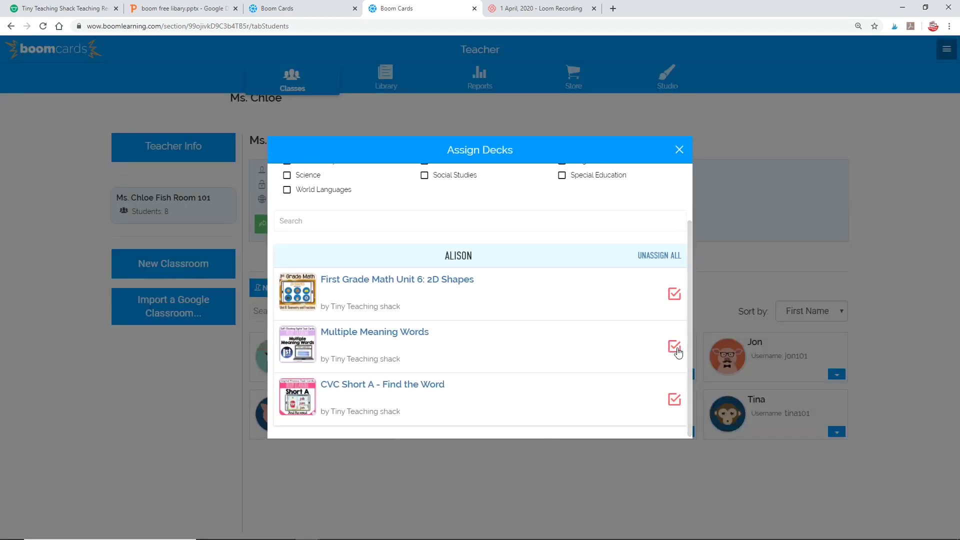
click(678, 150)
Step: Assign the Multiple Meaning Words deck to the next student as well
click(383, 432)
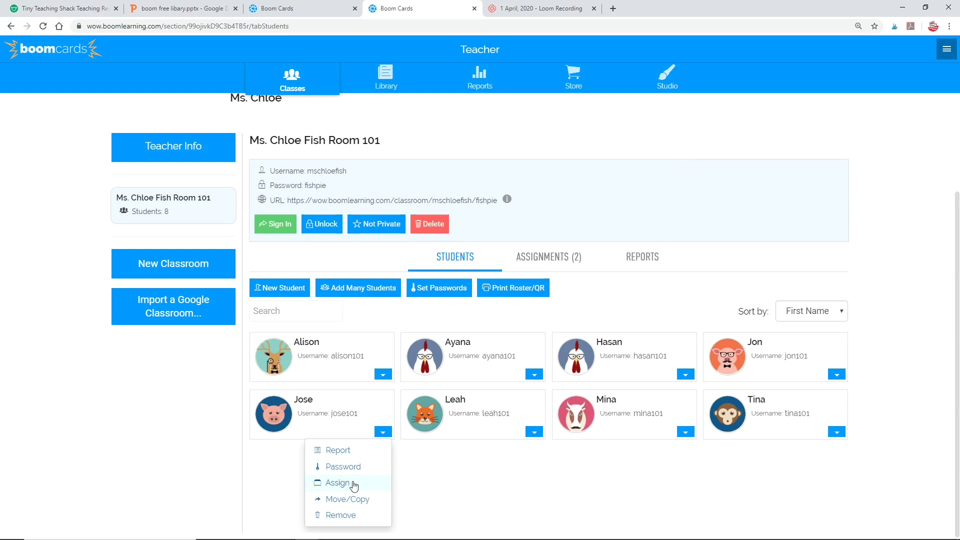
click(337, 483)
scroll(590, 339, down, 3)
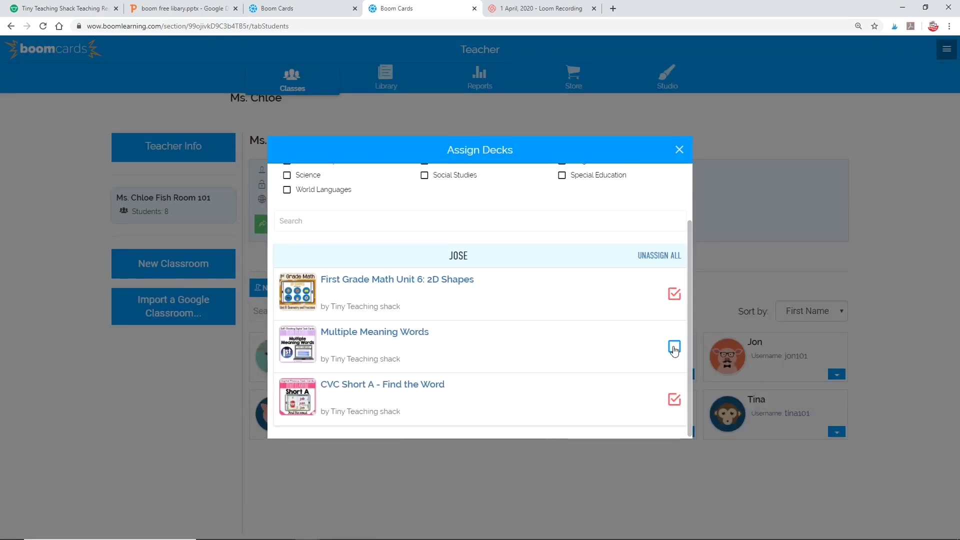
click(675, 347)
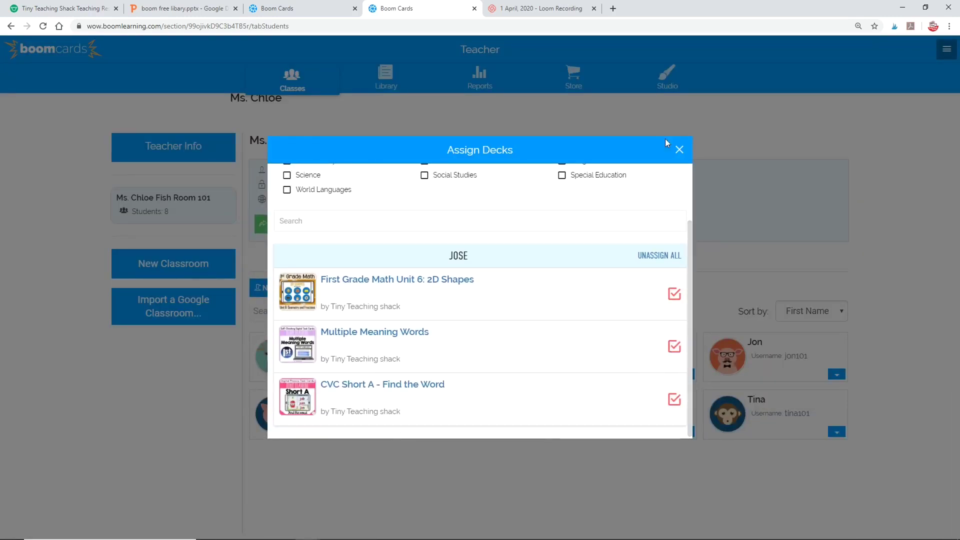
click(679, 149)
click(837, 374)
Step: Unassign First Grade Math Unit 6: 2D Shapes from the last top-row student
click(791, 425)
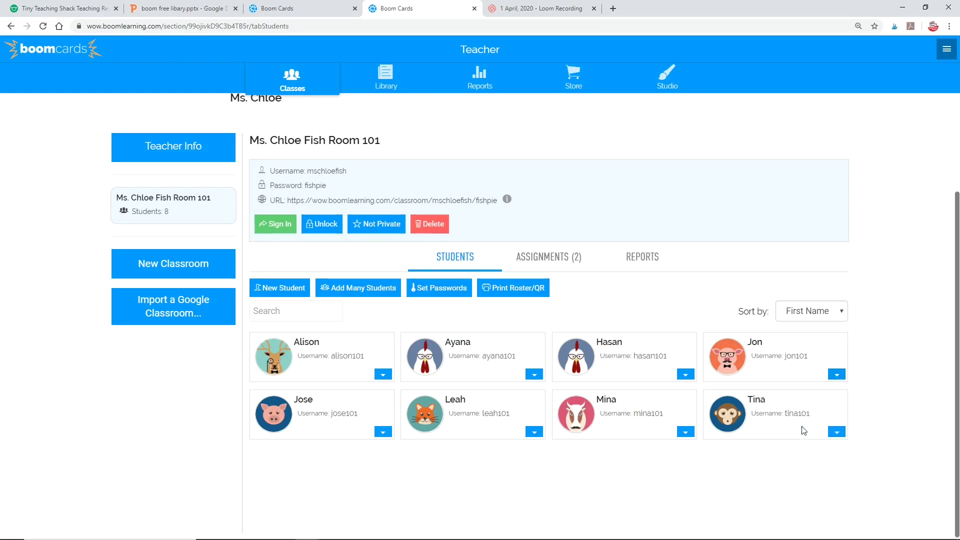
scroll(623, 393, down, 2)
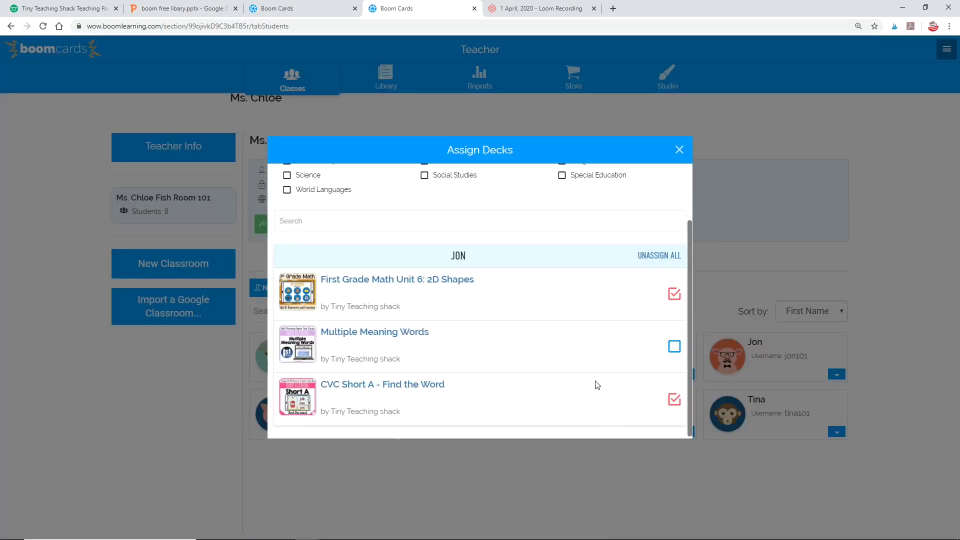
click(675, 294)
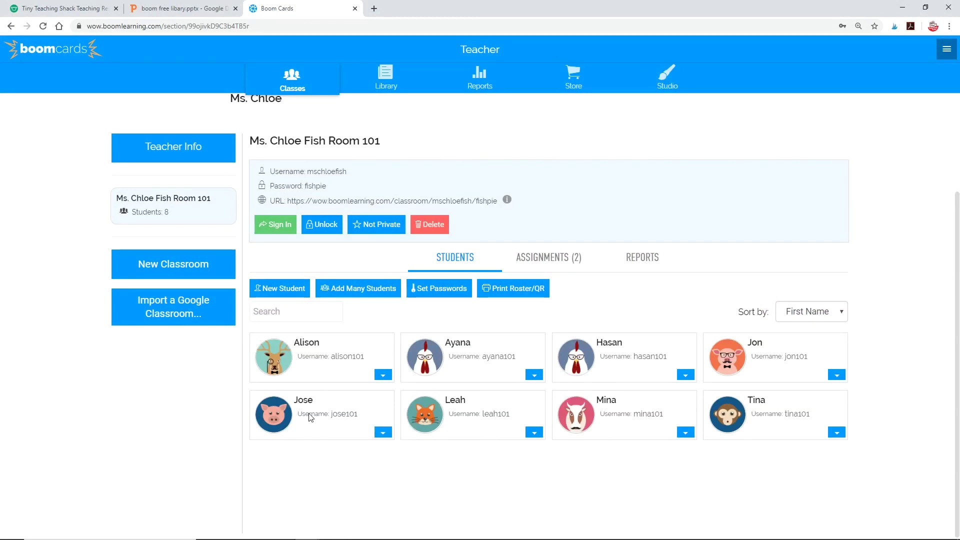
Step: Set a new password for the pig-avatar student and dismiss the success message
click(383, 433)
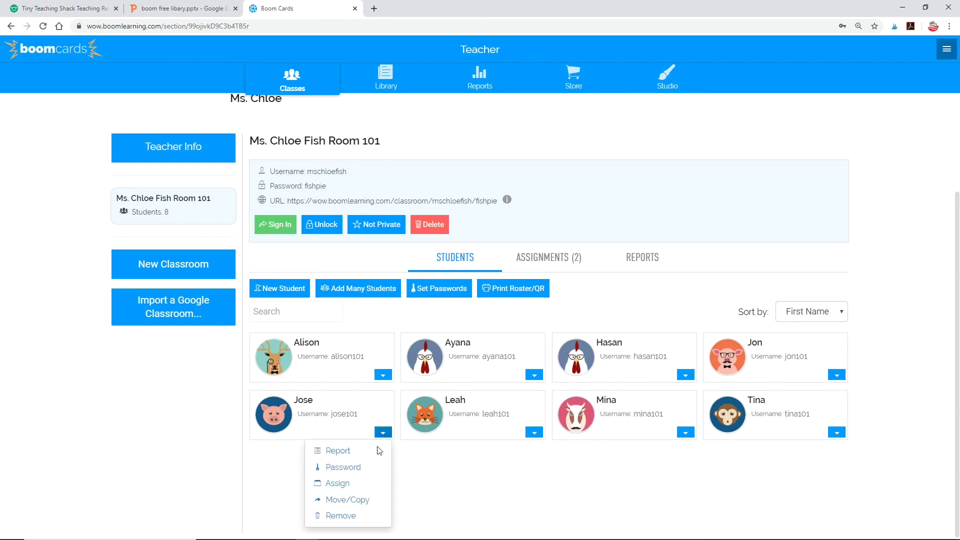
click(342, 473)
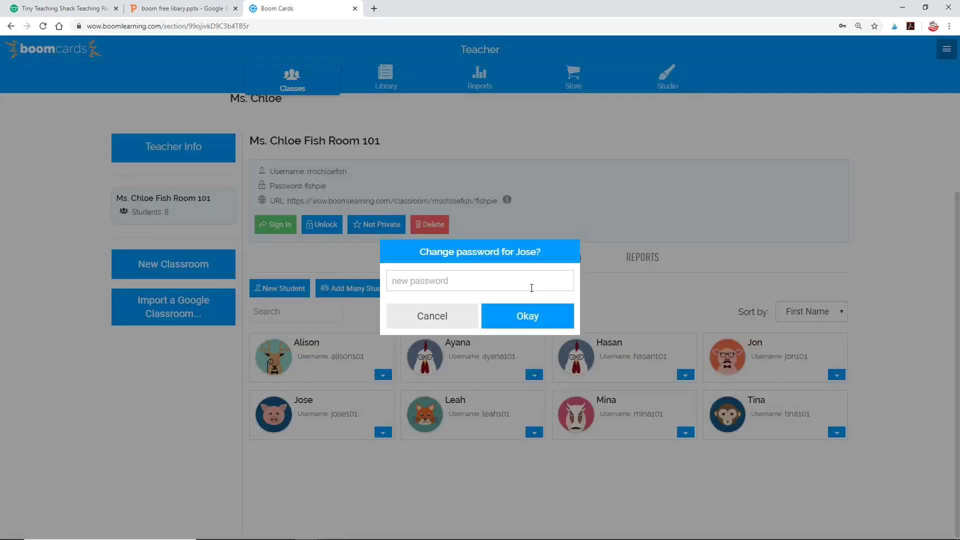
click(500, 314)
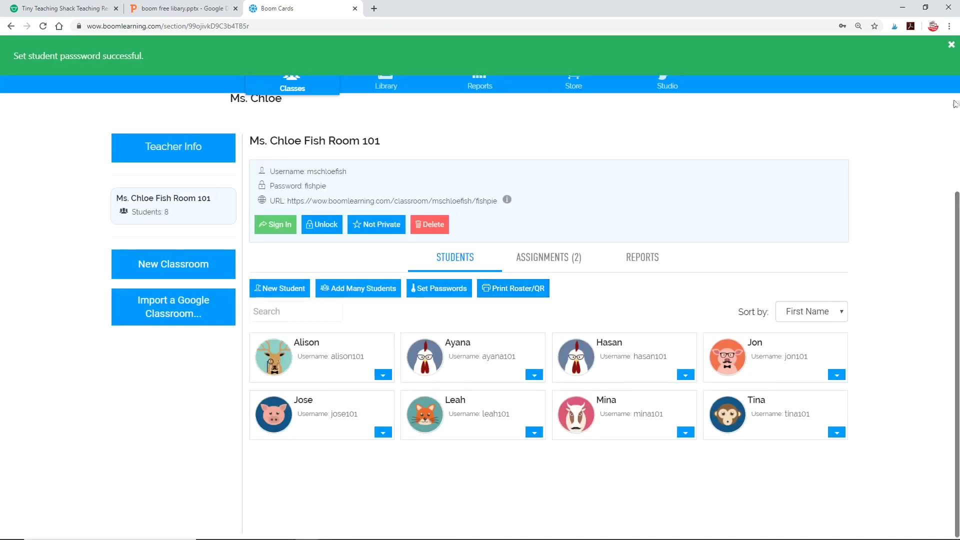
click(952, 45)
Step: Sign out of the teacher account and choose to sign in as a student
click(948, 48)
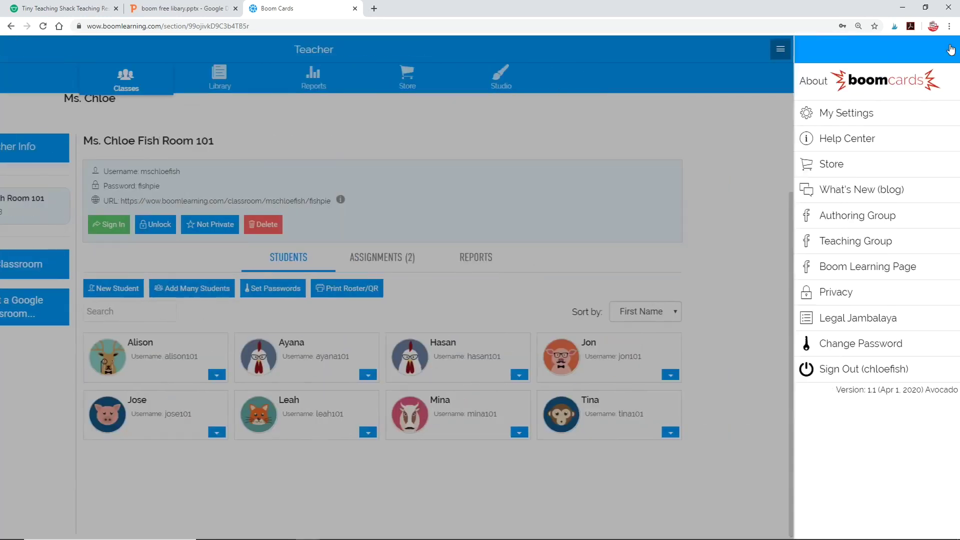
click(842, 370)
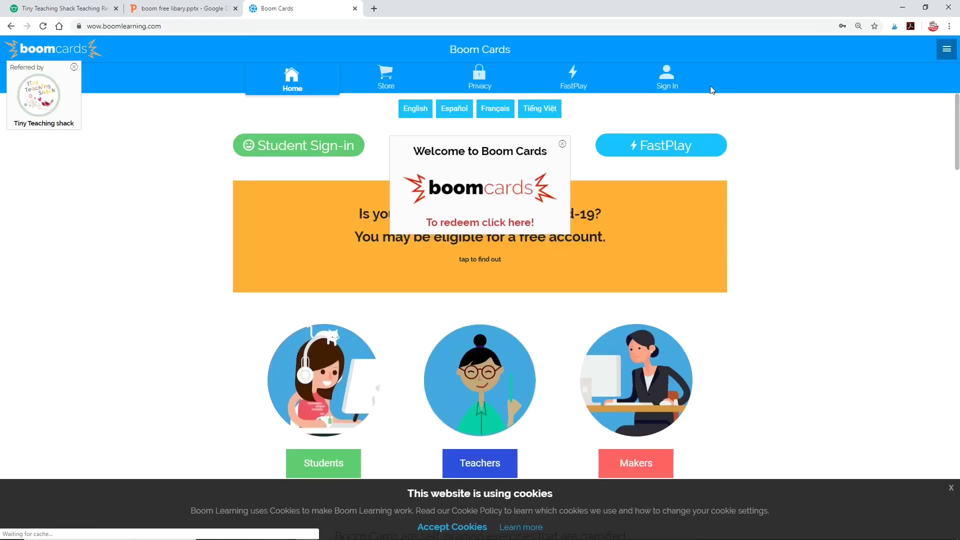
click(668, 75)
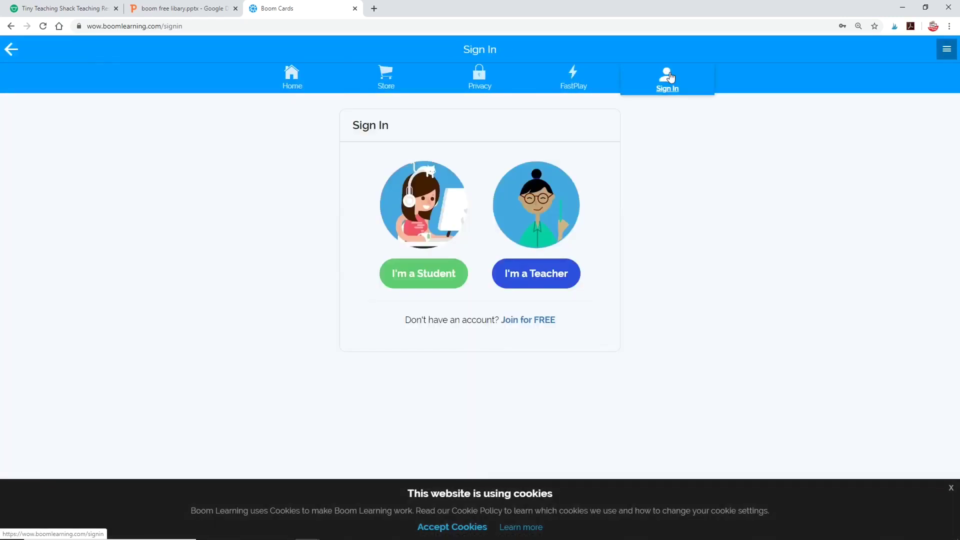
click(439, 274)
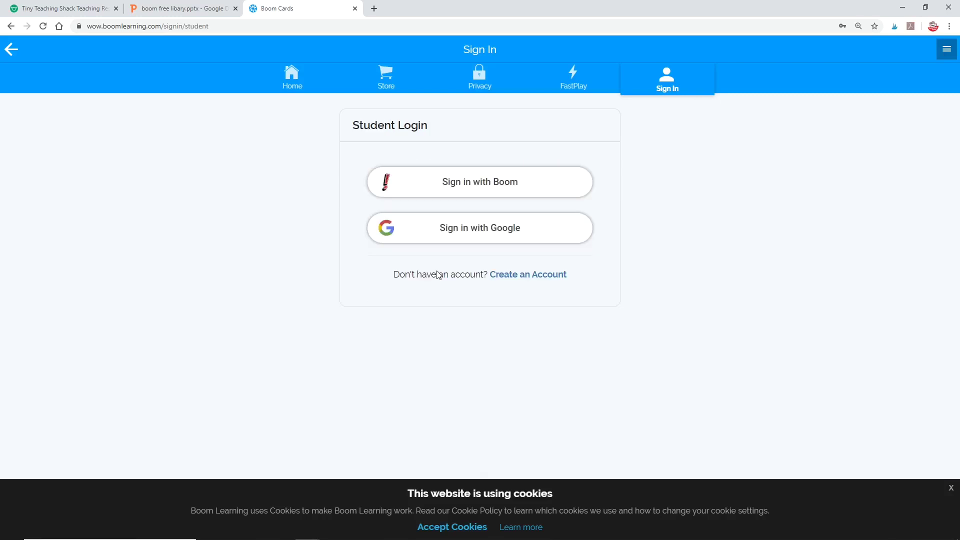
Step: Sign in with Boom using the student's username and new password
click(489, 182)
click(469, 181)
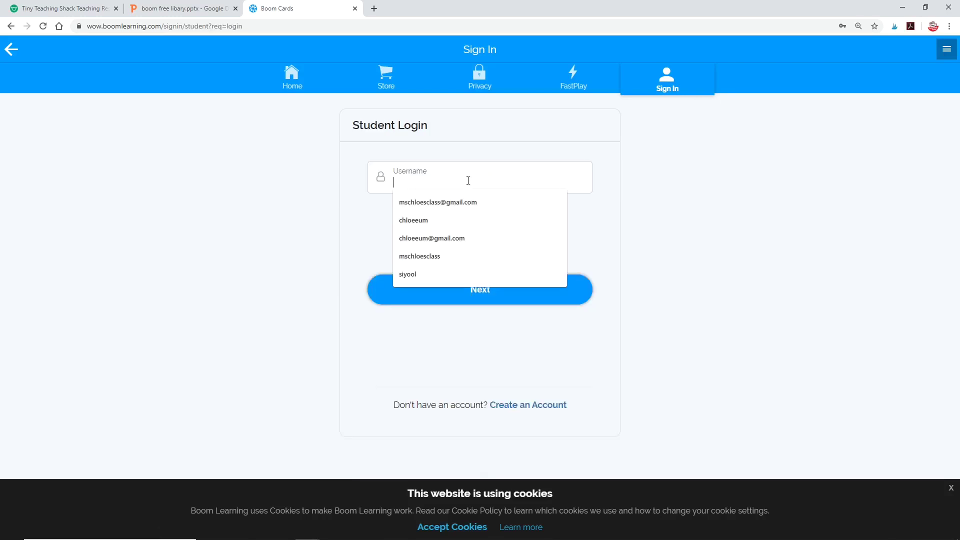
text(jose101)
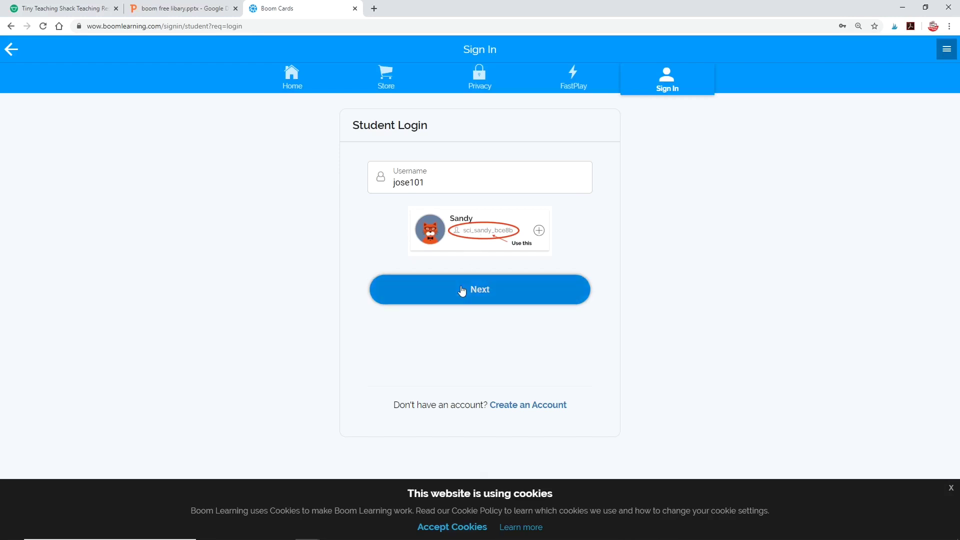
click(451, 289)
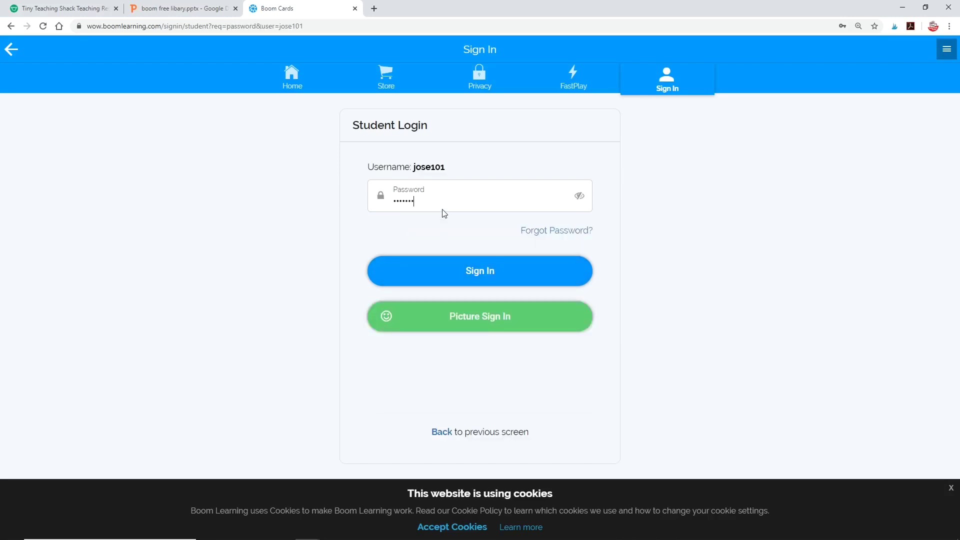
click(484, 271)
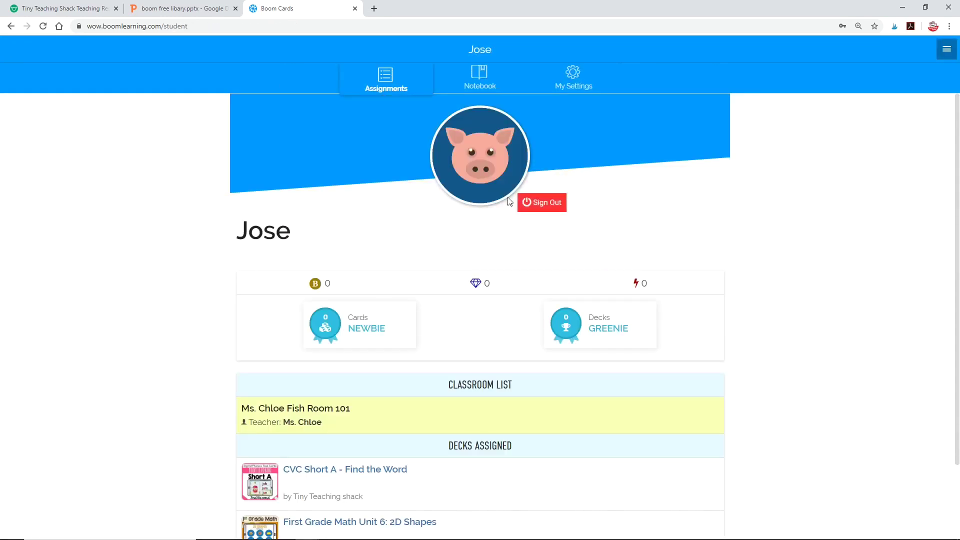
Step: Switch the avatar to the glasses monkey and answer 'wag' on the first CVC Short A card
click(497, 178)
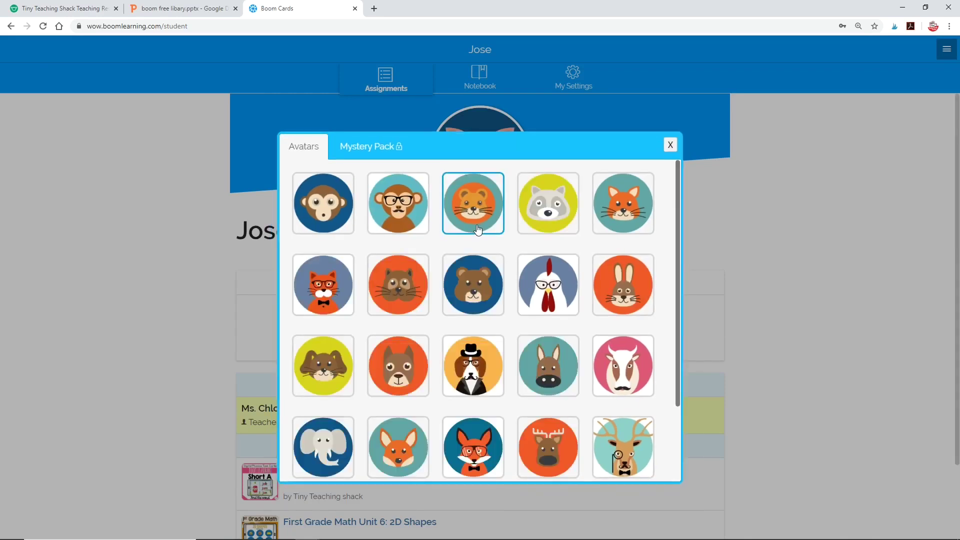
click(387, 207)
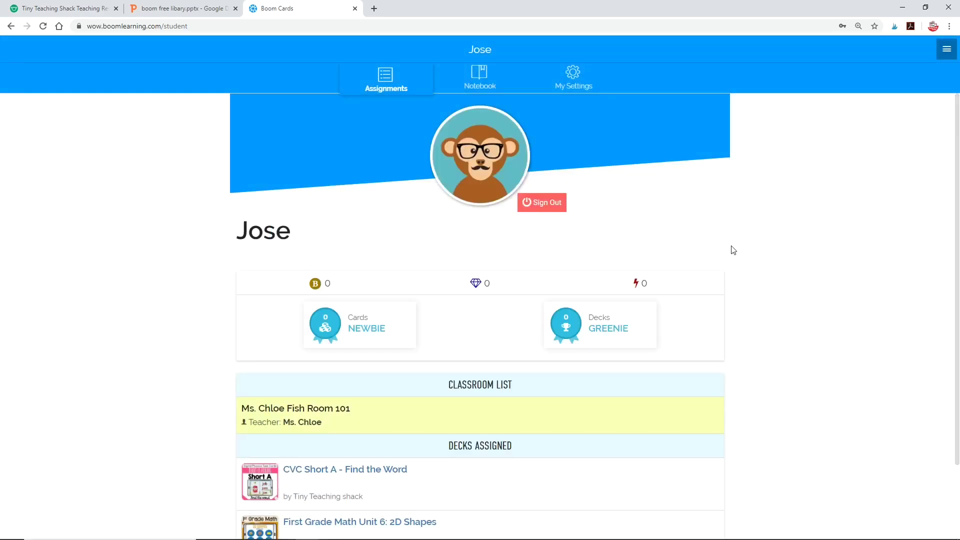
scroll(748, 317, down, 2)
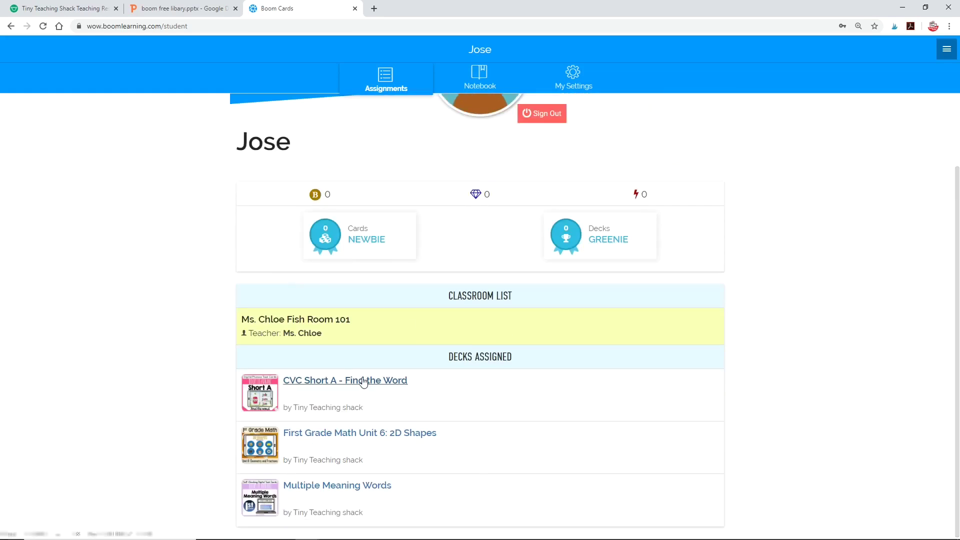
click(364, 382)
click(548, 330)
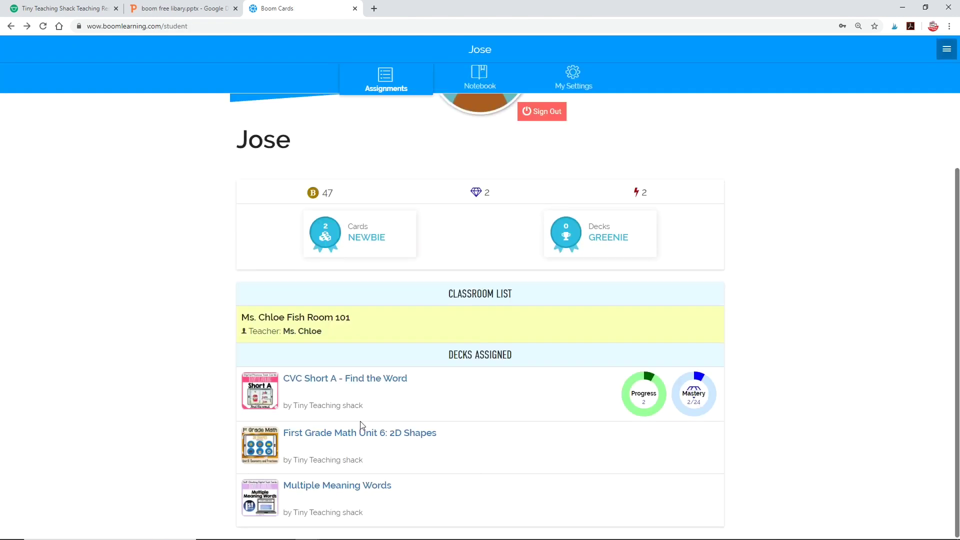
Step: In the 2D Shapes deck, submit the trapezoids (basket, fan) and hearts (strawberry, box, necklace)
click(346, 435)
click(484, 293)
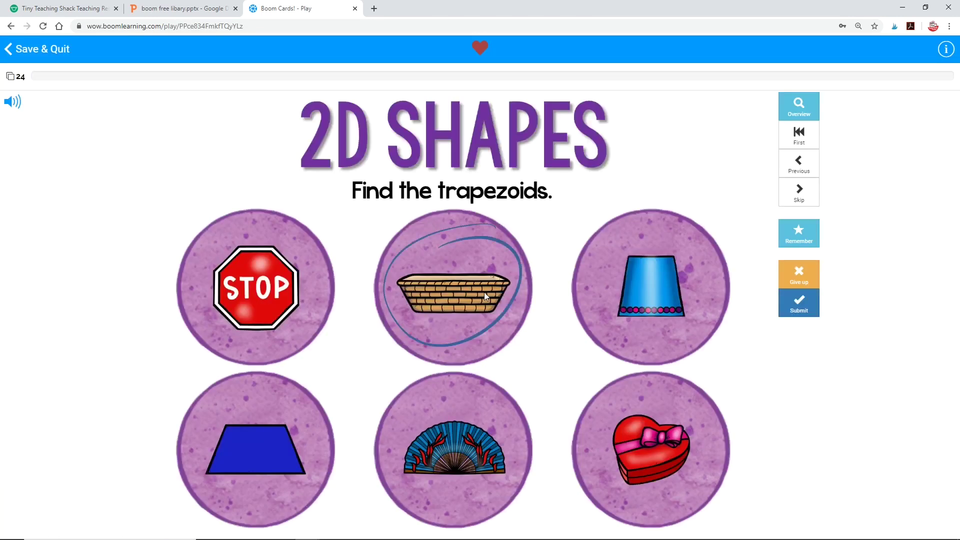
click(460, 444)
click(798, 307)
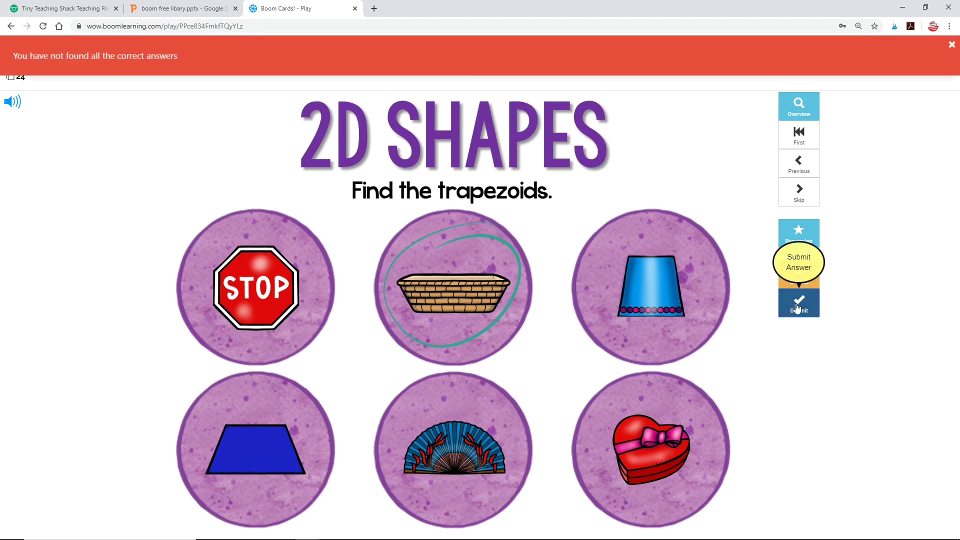
click(291, 306)
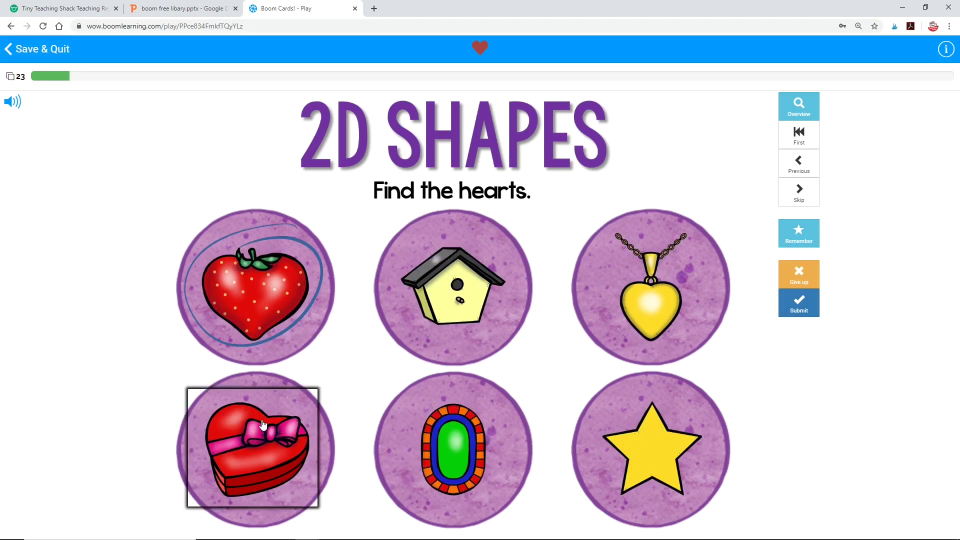
click(263, 425)
click(635, 248)
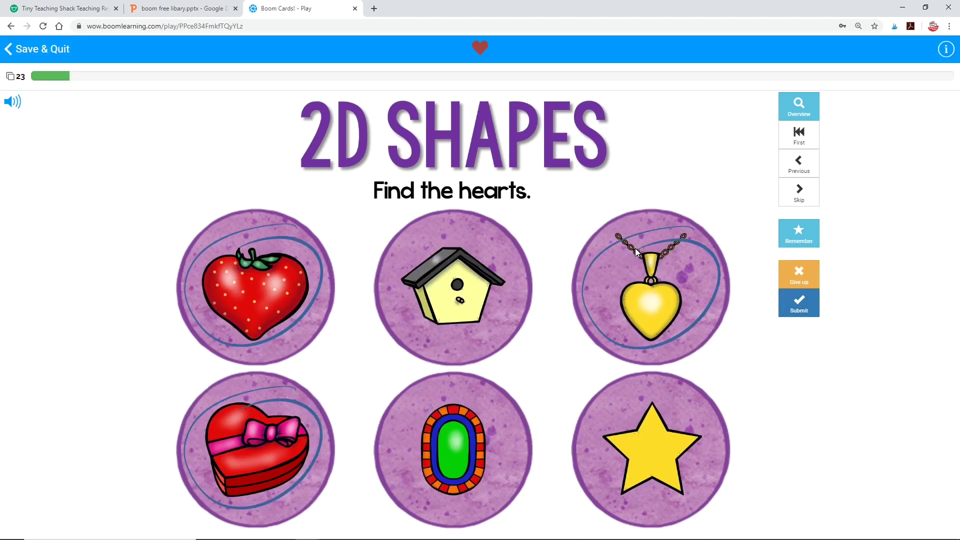
click(811, 300)
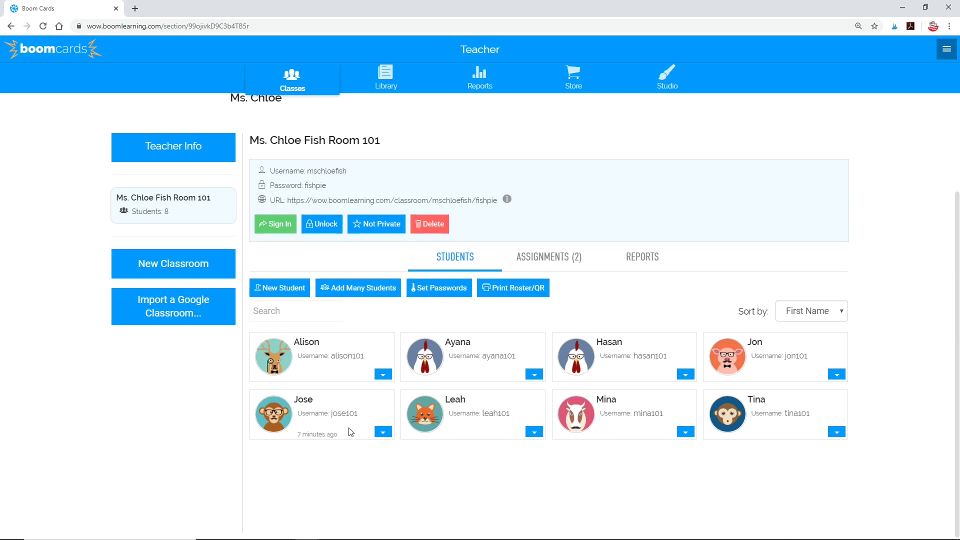
Step: Open the monkey-avatar student's report for the 2D Shapes deck
click(388, 432)
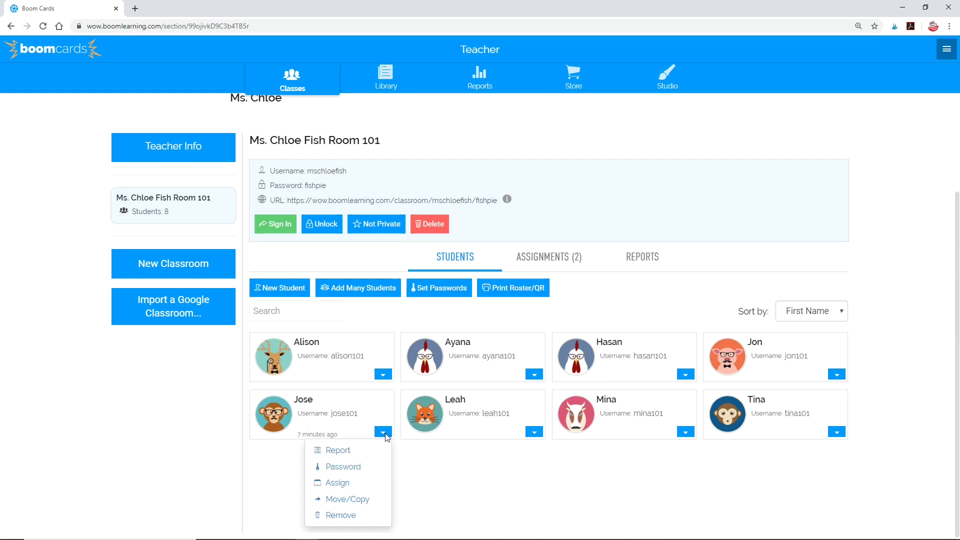
click(335, 452)
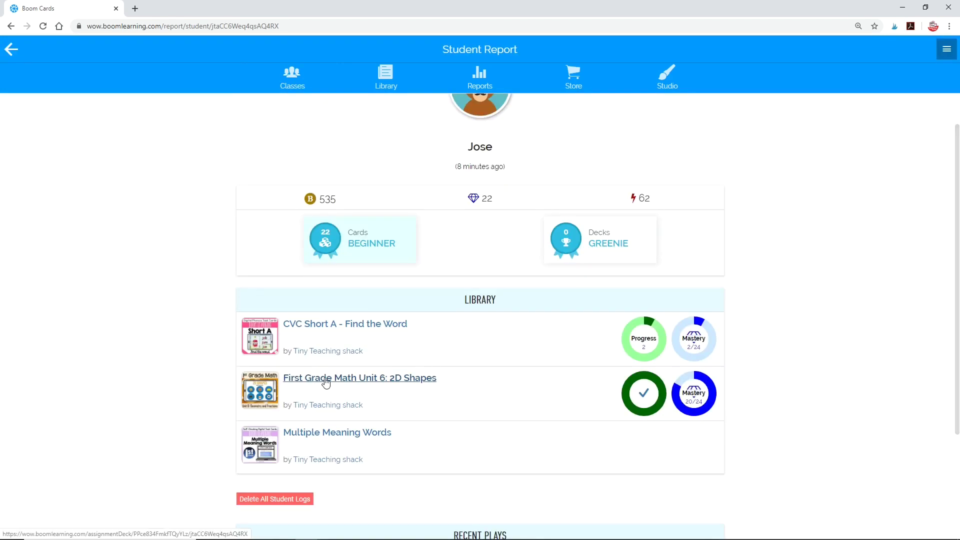
click(325, 379)
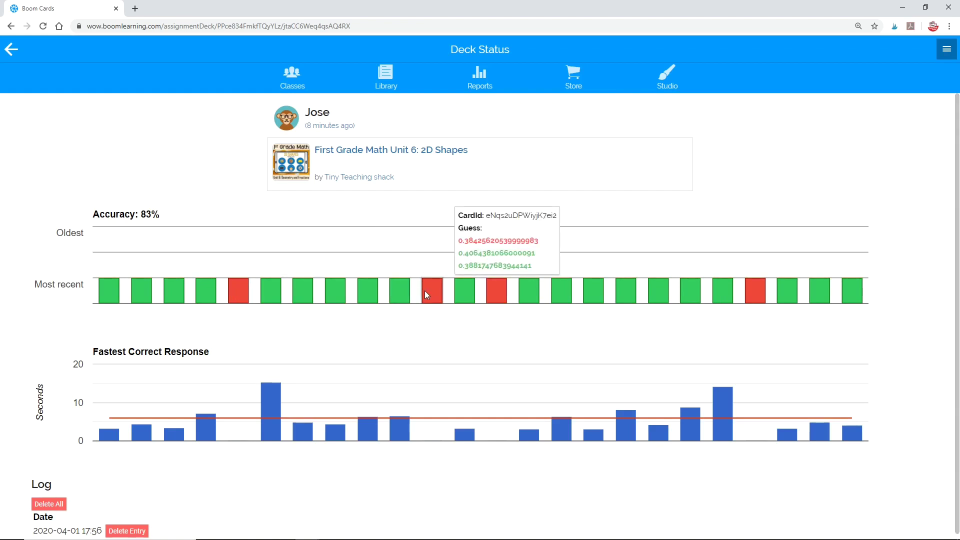
Step: Review the given answers on two missed cards and the slowest-answered card
click(237, 294)
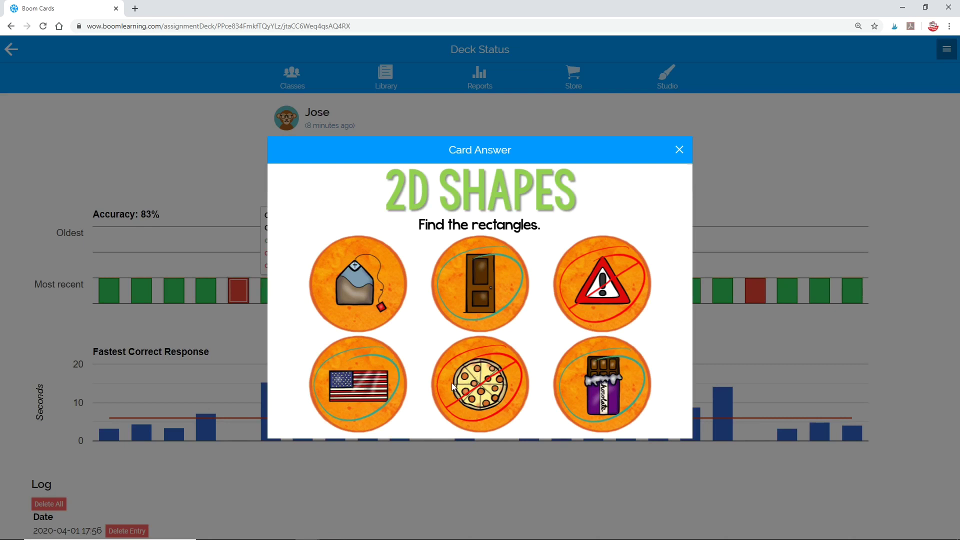
click(679, 149)
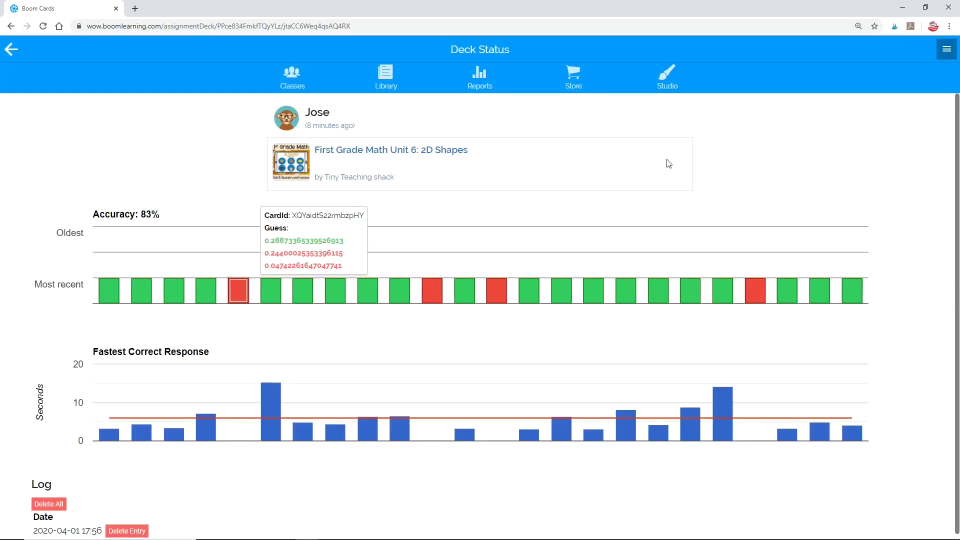
click(432, 293)
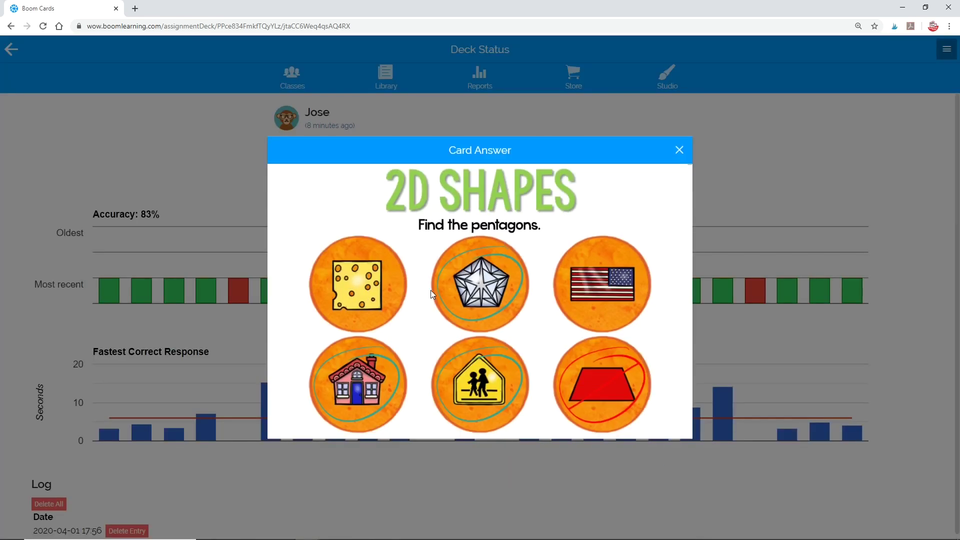
click(679, 150)
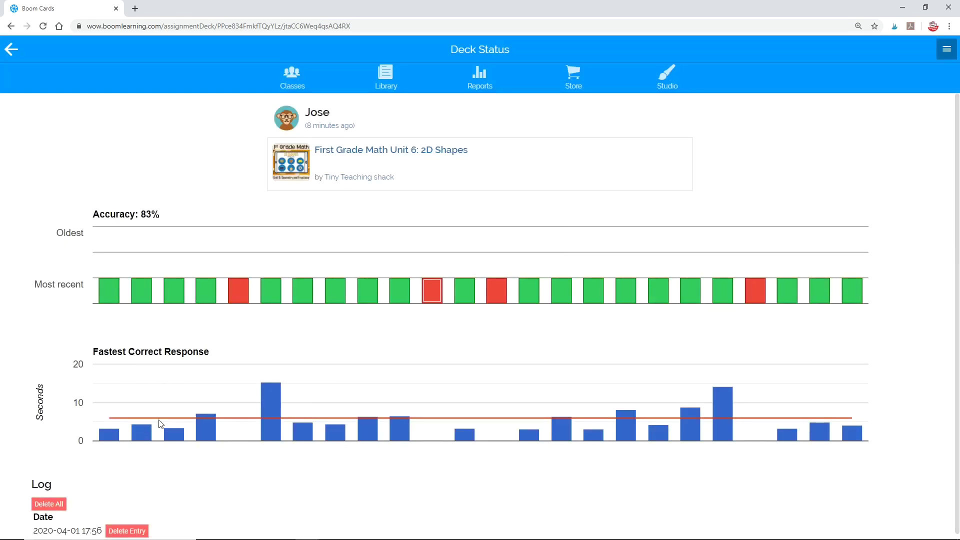
mouse_move(277, 399)
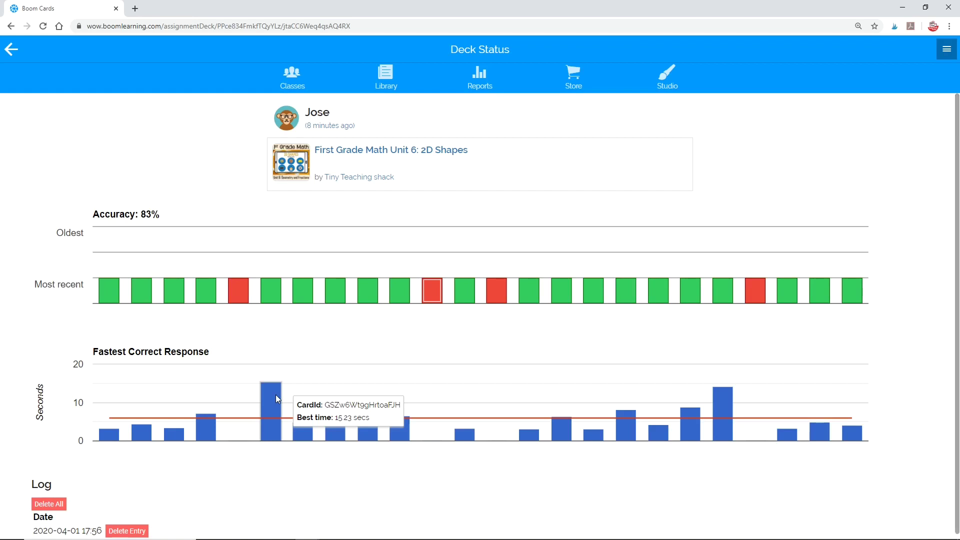
click(277, 399)
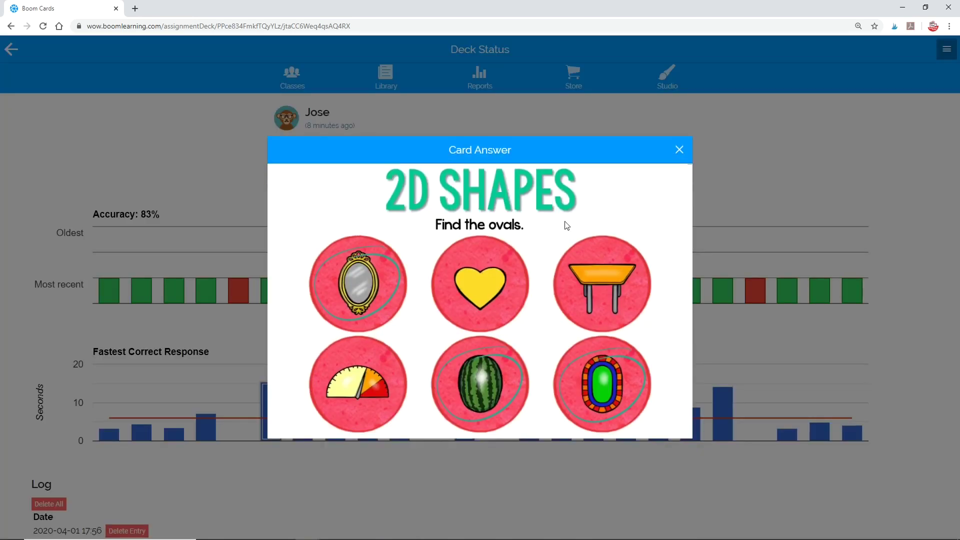
click(683, 154)
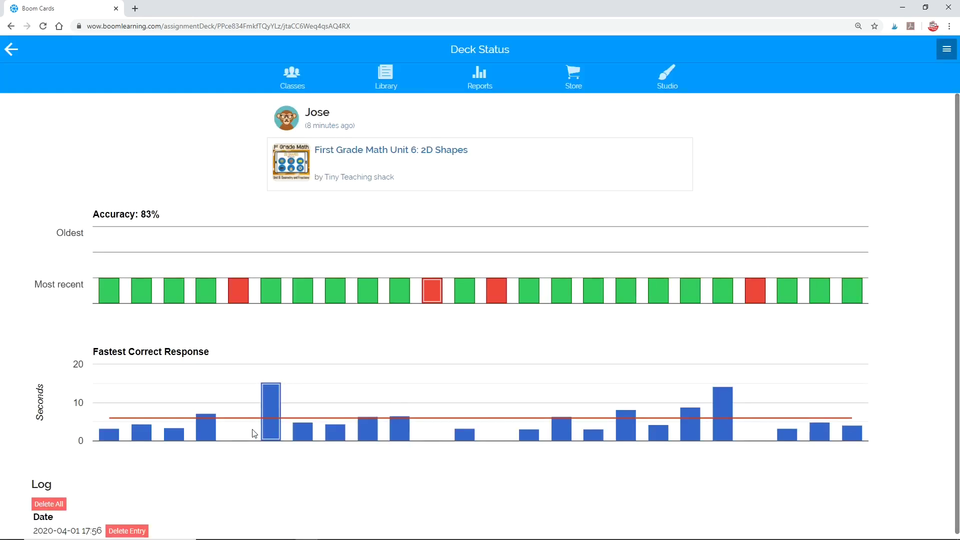
Step: Generate the class report for the 2D Shapes deck and classroom, scrolling through the results
click(9, 58)
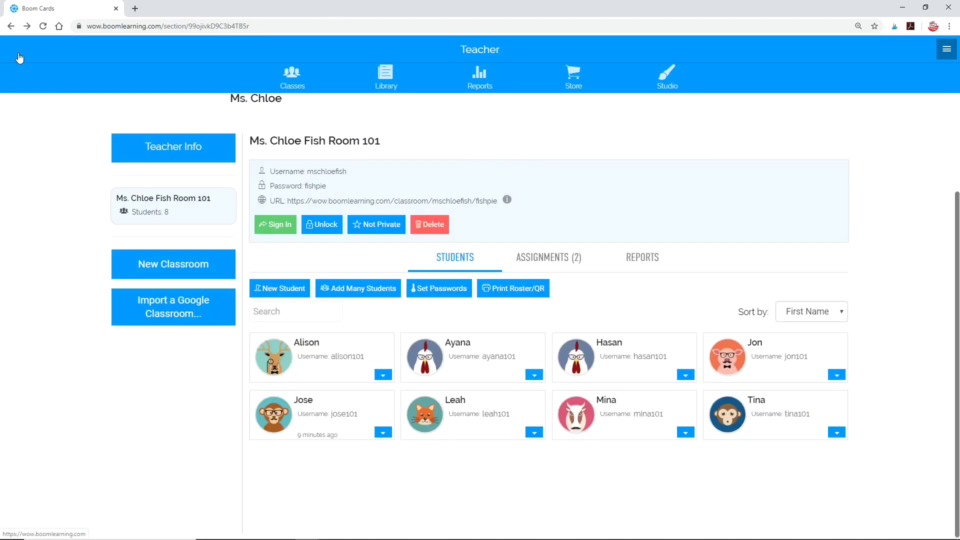
click(481, 87)
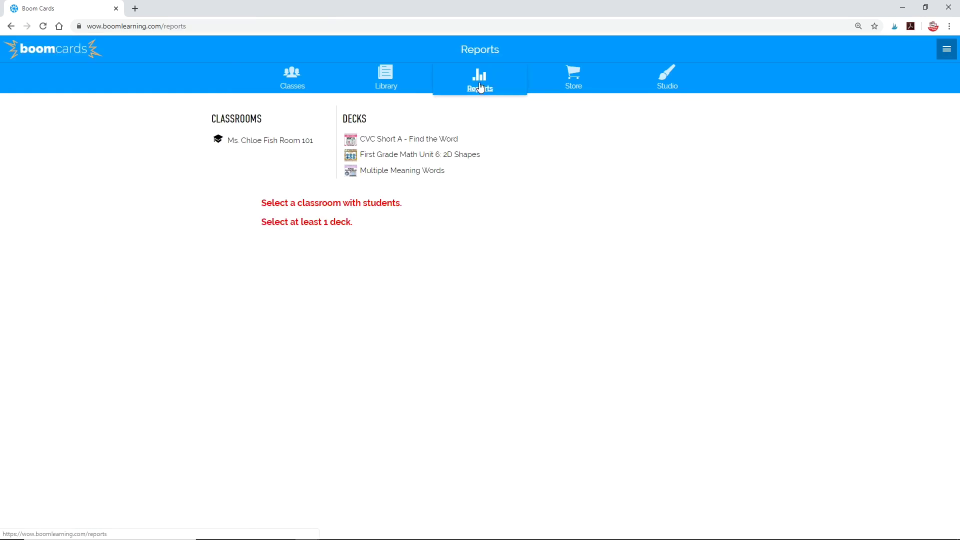
click(419, 156)
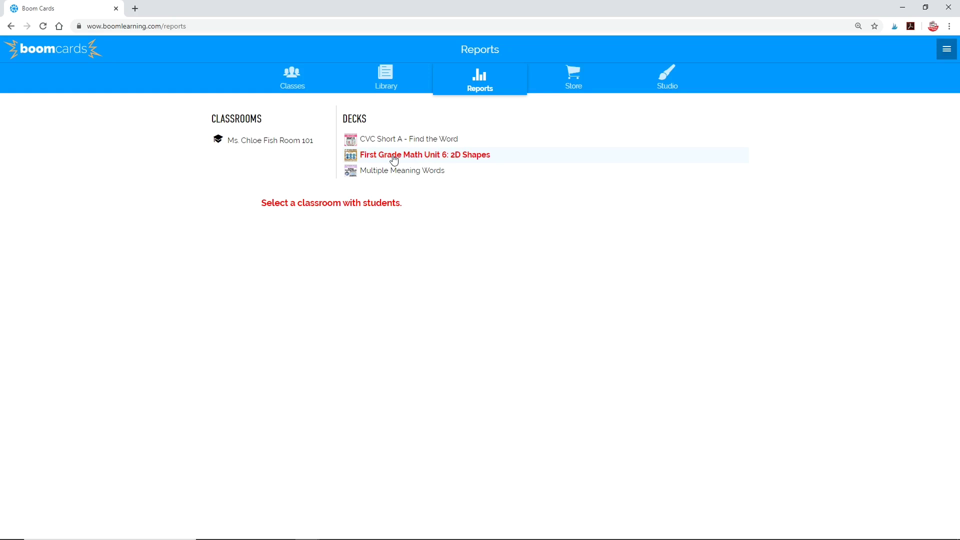
click(285, 142)
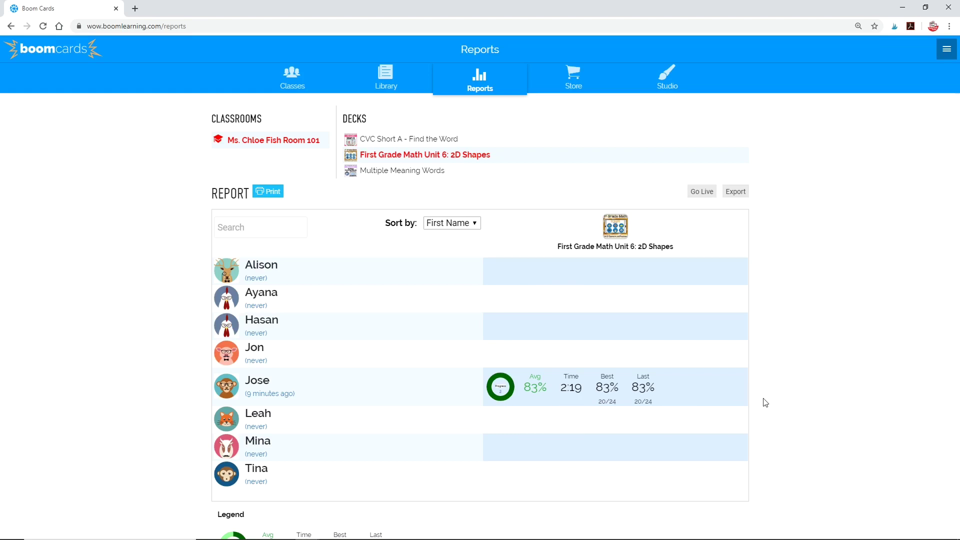
scroll(765, 402, down, 2)
scroll(637, 375, up, 2)
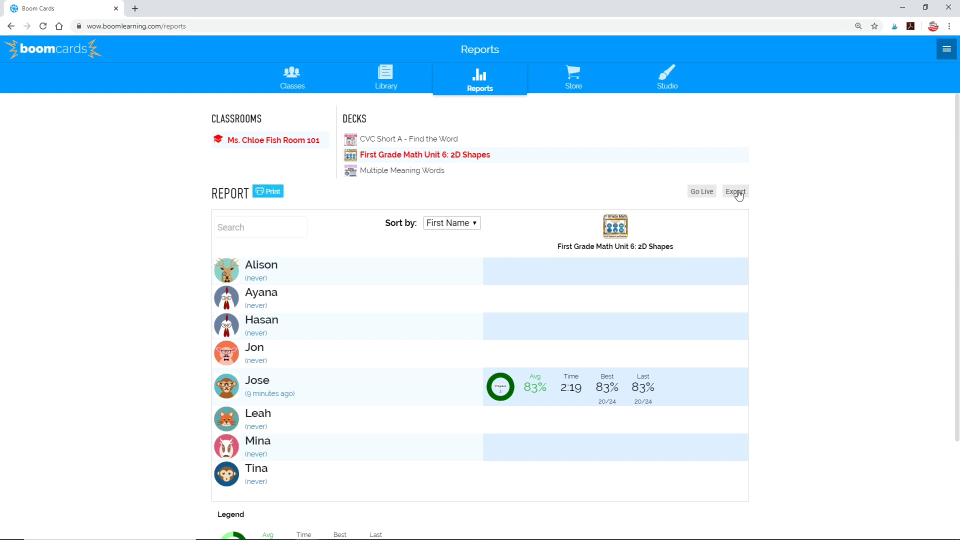
scroll(396, 365, down, 2)
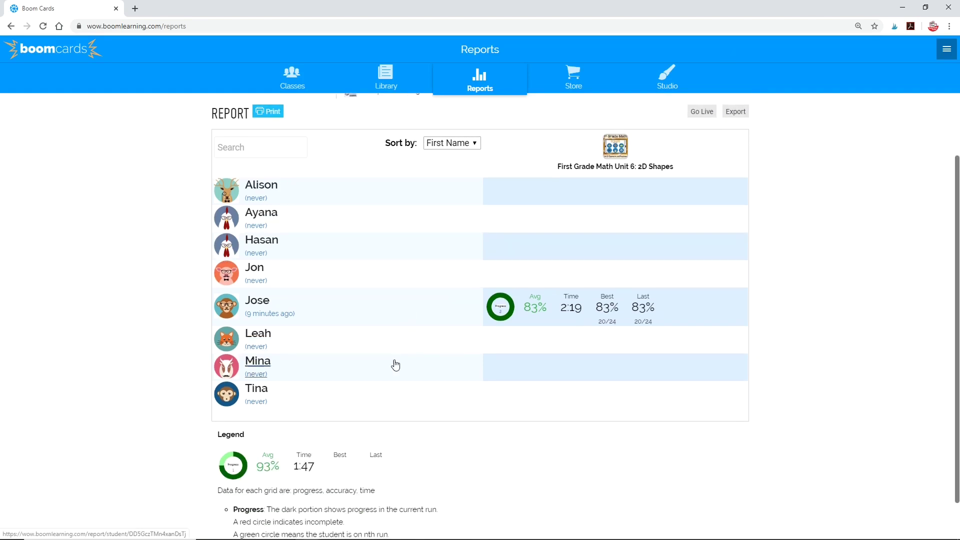
scroll(396, 365, down, 1)
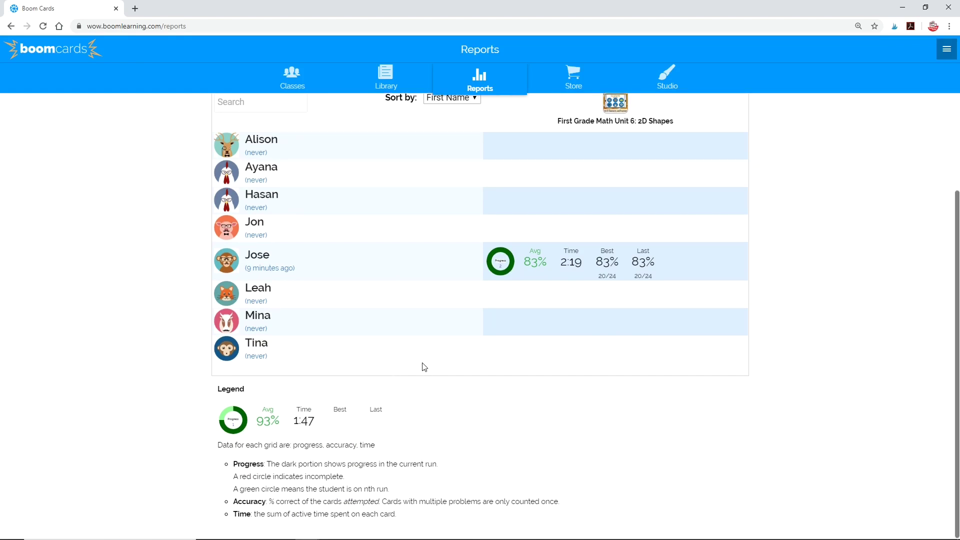
scroll(420, 375, up, 3)
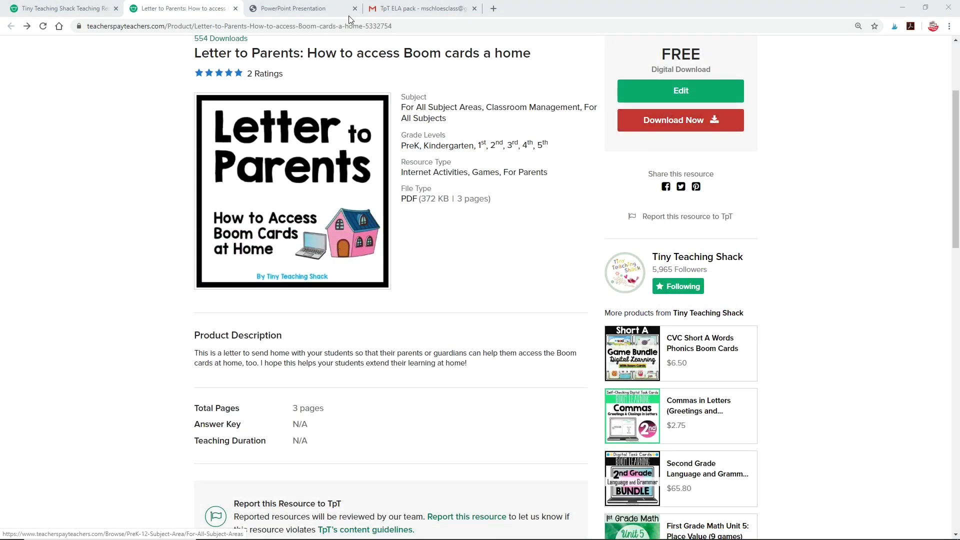
Step: Scroll through the Letter to Parents PDF, then return to the Tiny Teaching Shack store
click(307, 7)
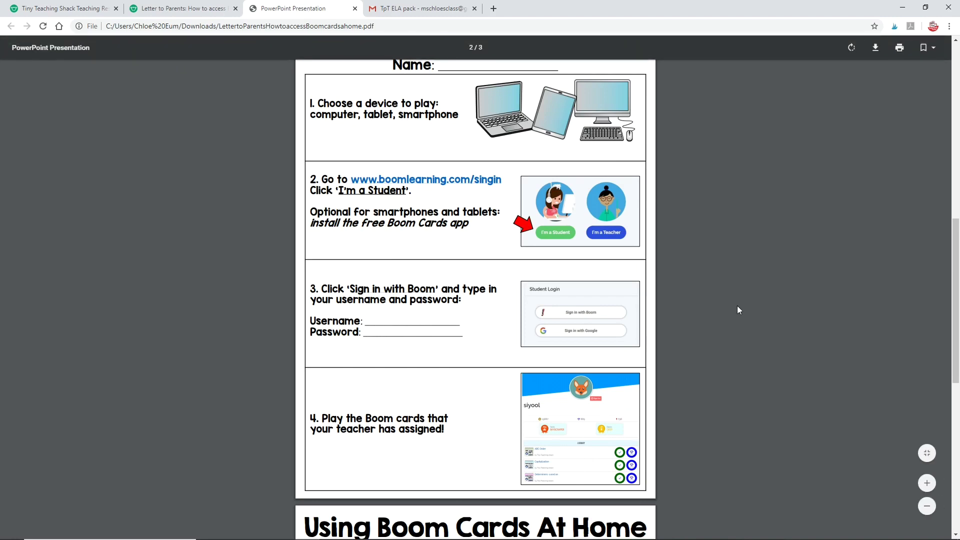
scroll(738, 305, up, 2)
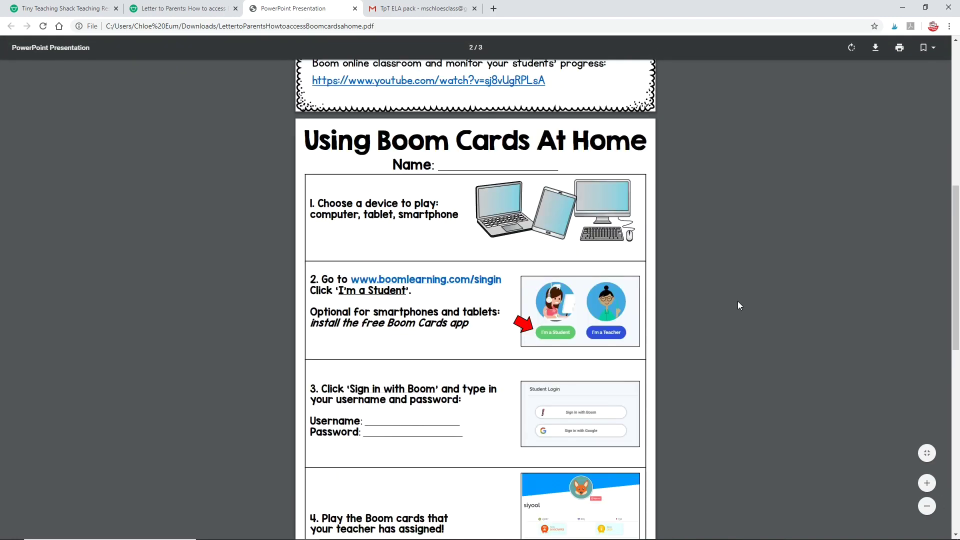
scroll(737, 301, down, 2)
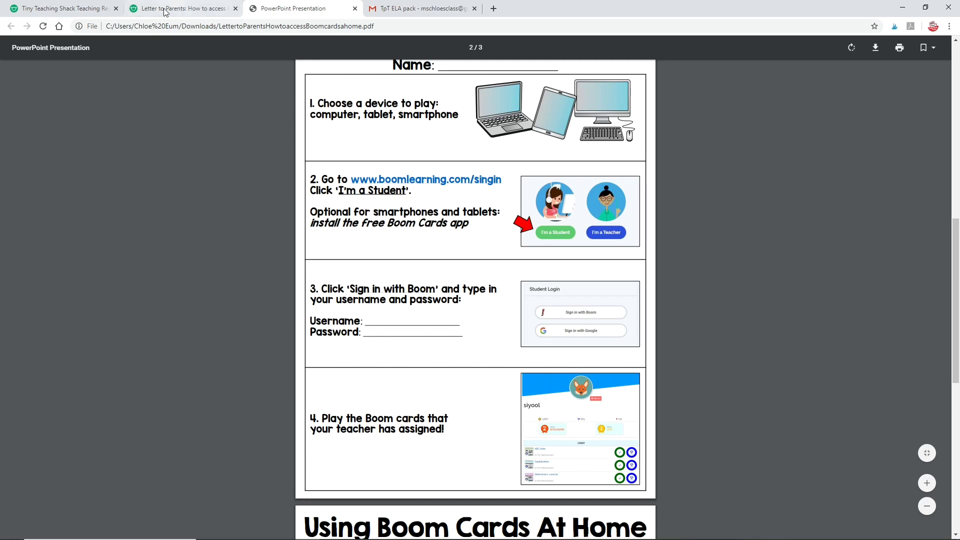
click(63, 9)
scroll(579, 167, down, 3)
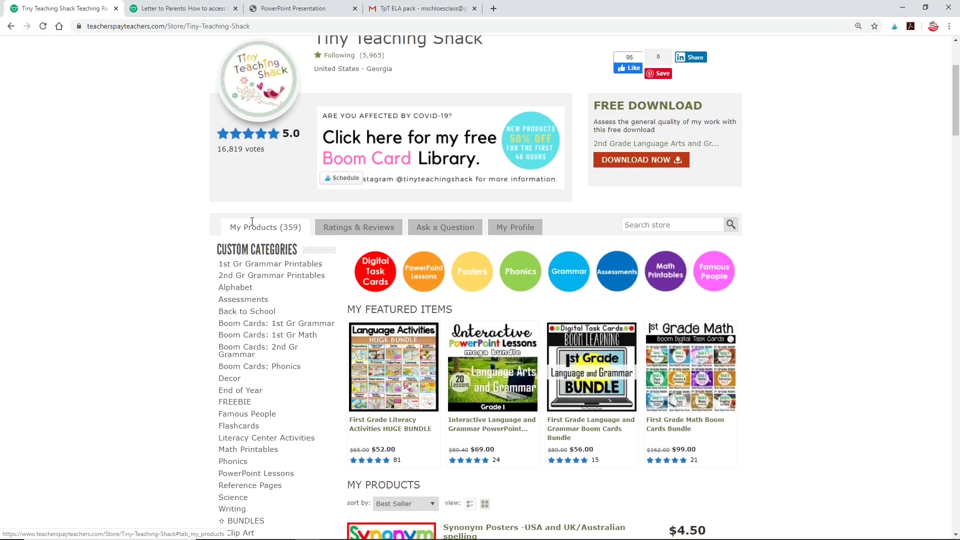
Step: Filter the store to its FREEBIE category and open the Letter to Parents product page
scroll(234, 389, down, 1)
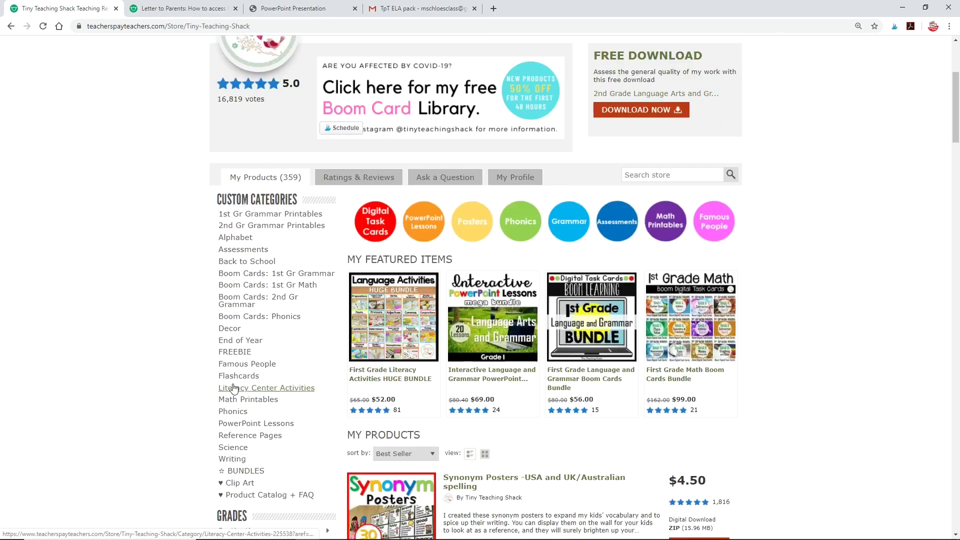
click(232, 356)
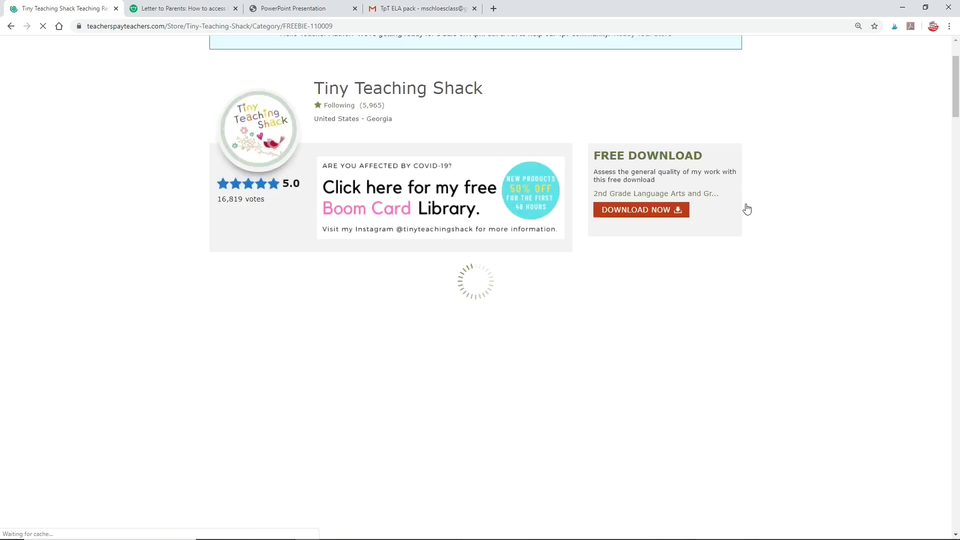
scroll(745, 208, down, 5)
scroll(682, 212, down, 20)
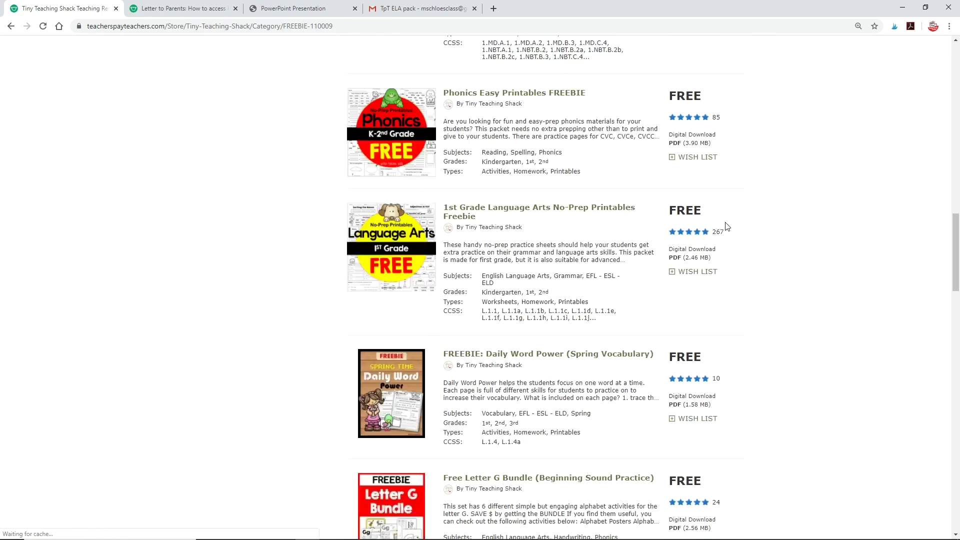
scroll(683, 232, down, 10)
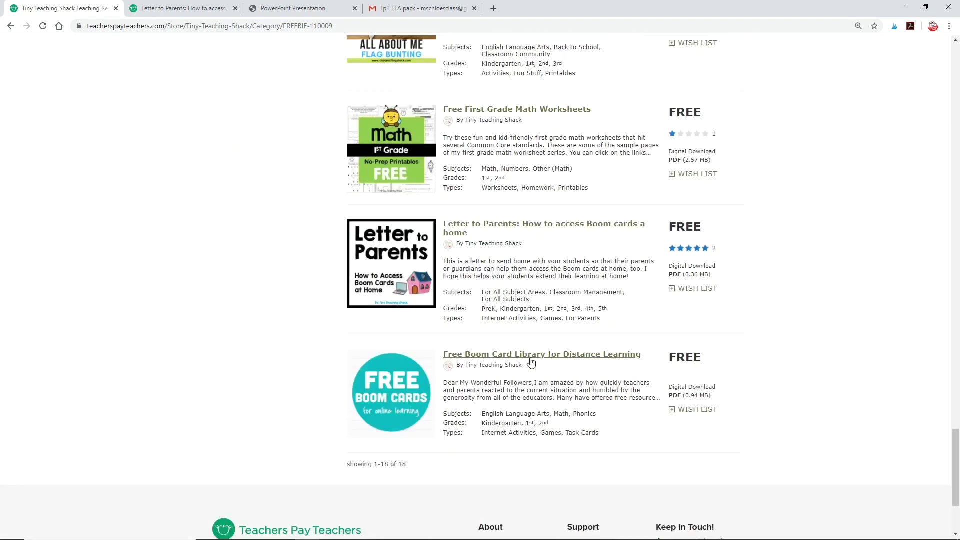
click(456, 229)
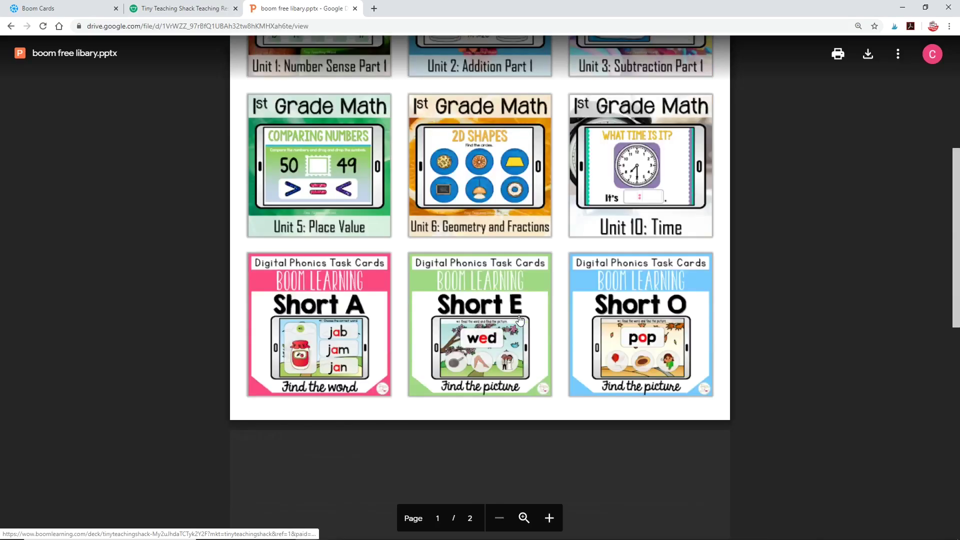
Step: Scroll through boom free libary.pptx, then switch back to the Boom Cards author page
scroll(520, 320, down, 10)
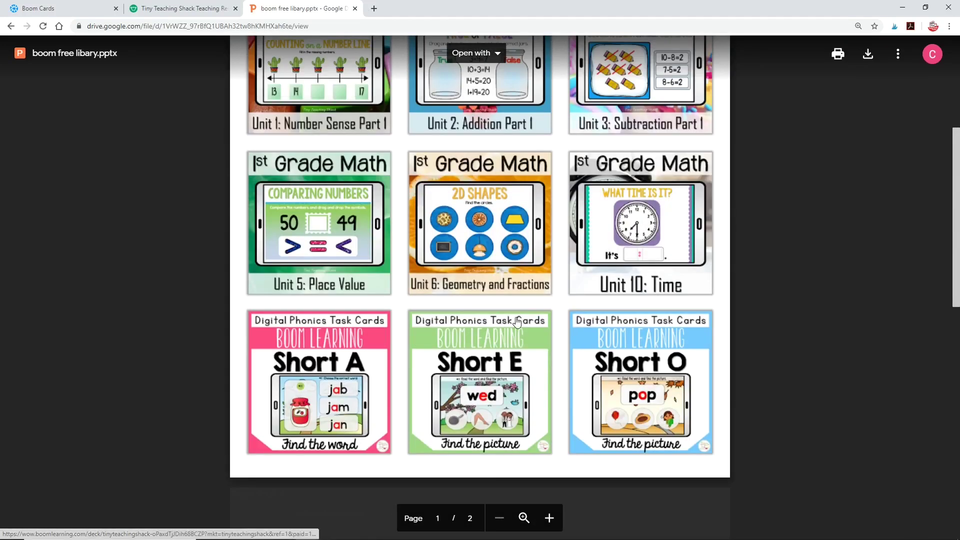
scroll(517, 318, up, 5)
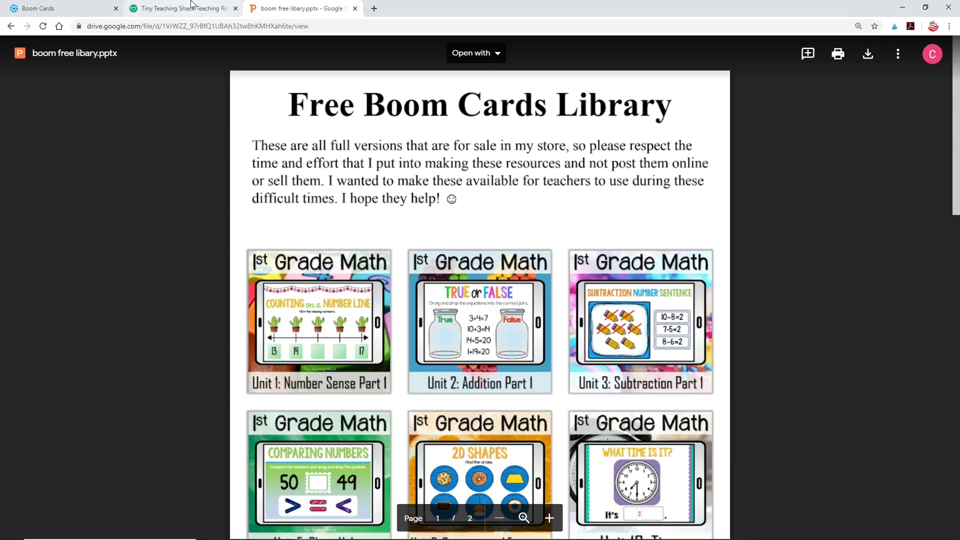
key(ctrl+Tab)
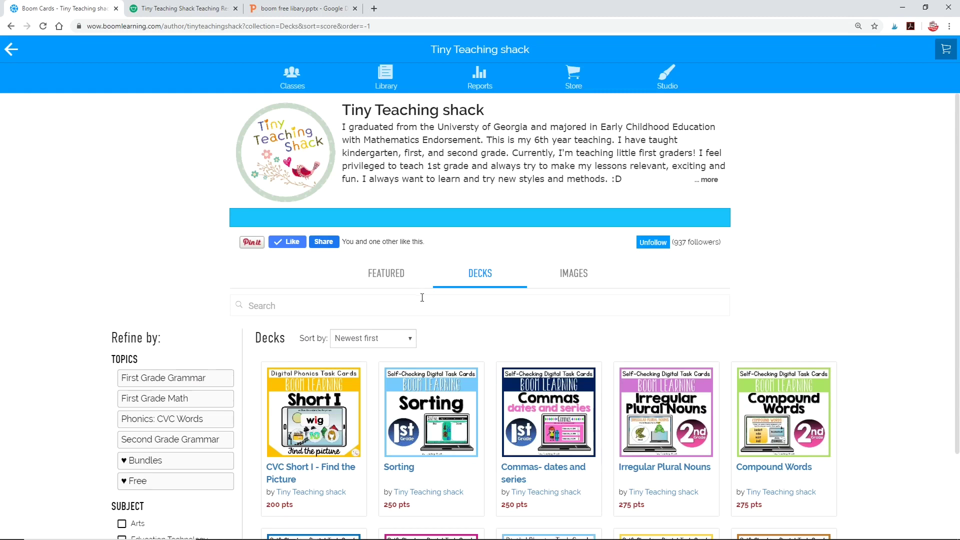
Step: Filter the Tiny Teaching shack author page to Bundles and browse the listed bundle decks
scroll(422, 298, down, 5)
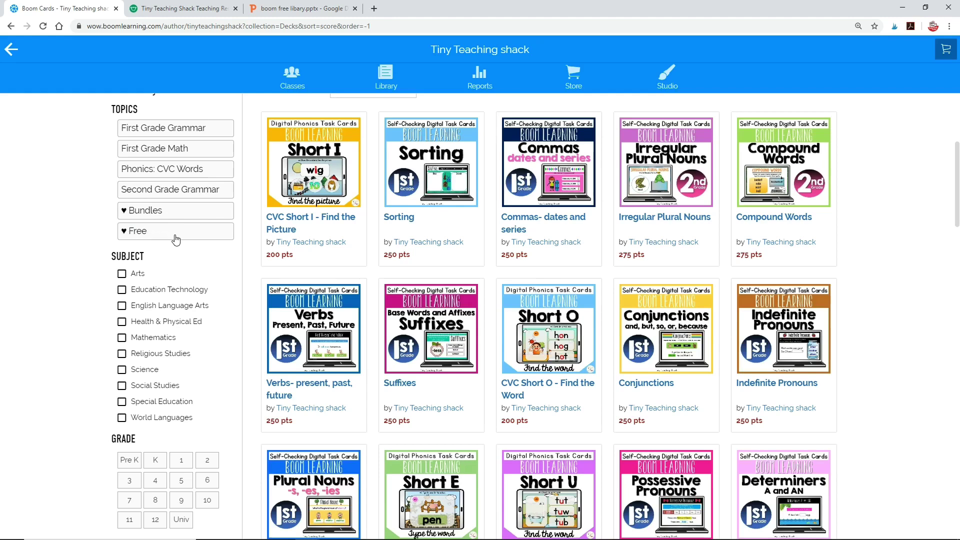
click(201, 217)
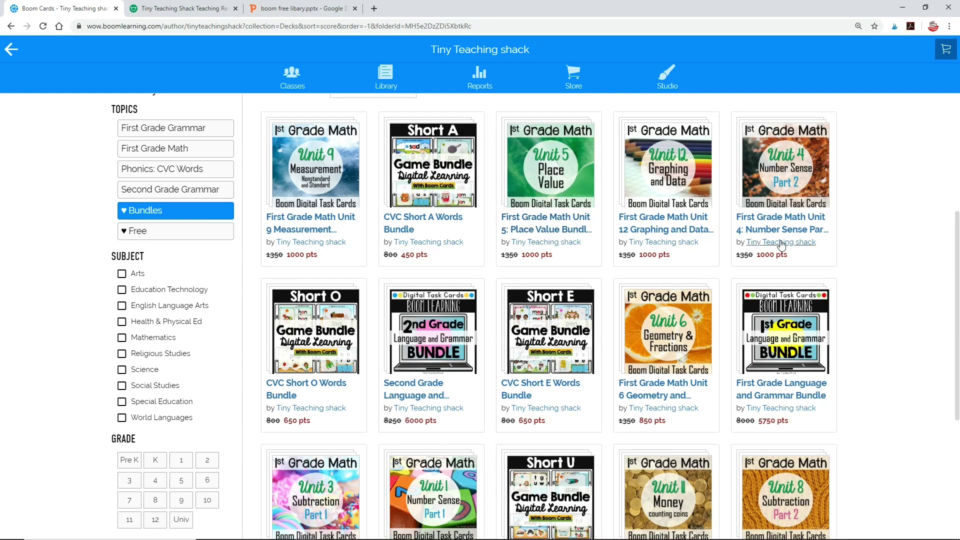
scroll(844, 290, down, 2)
scroll(844, 290, down, 3)
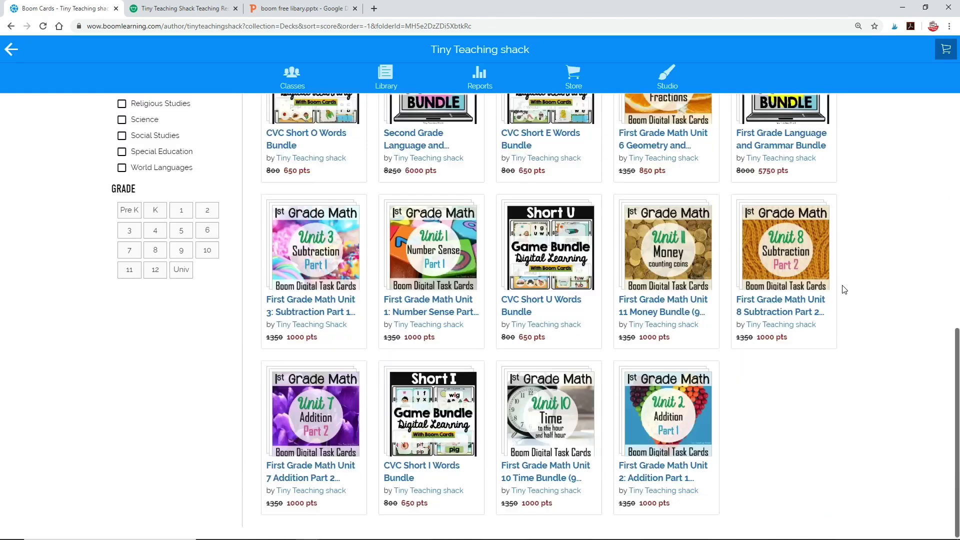
scroll(609, 410, up, 5)
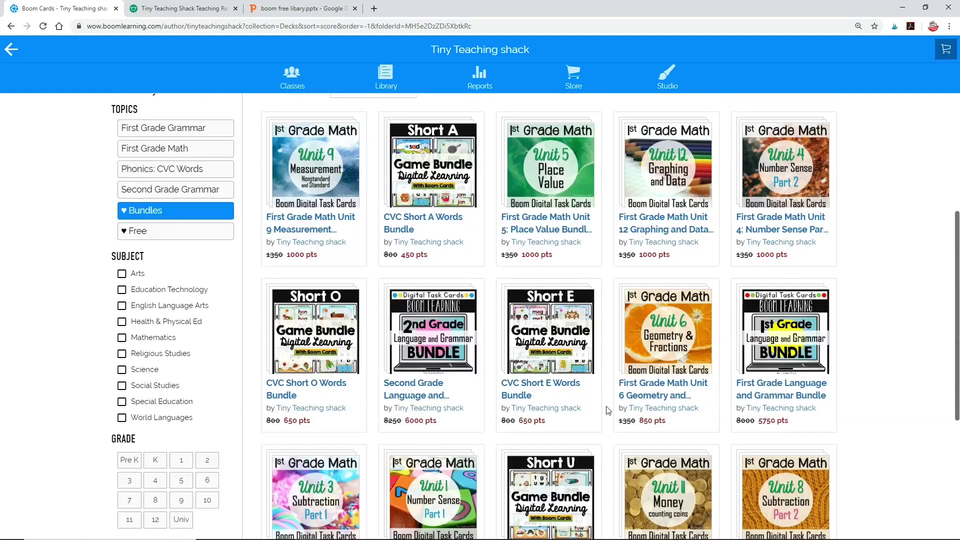
scroll(608, 410, up, 3)
scroll(609, 410, down, 5)
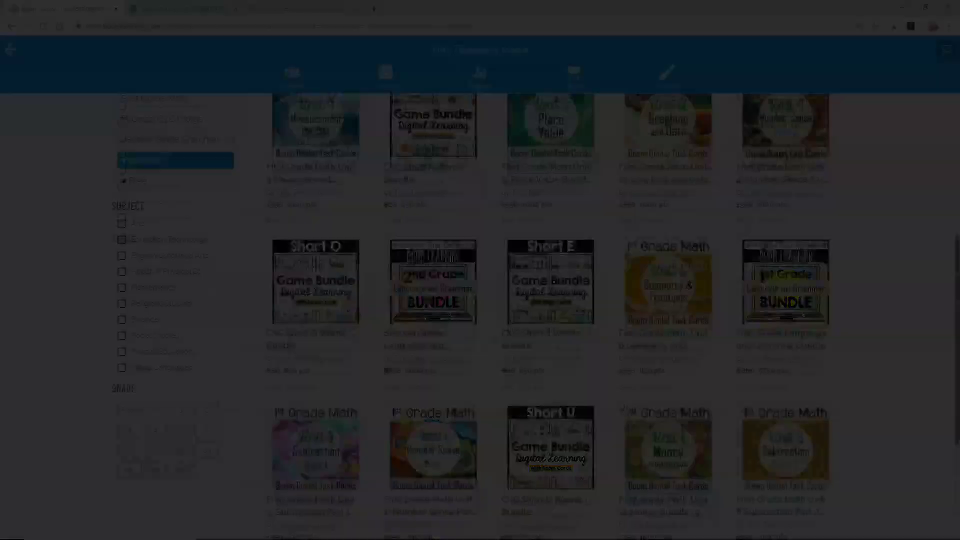